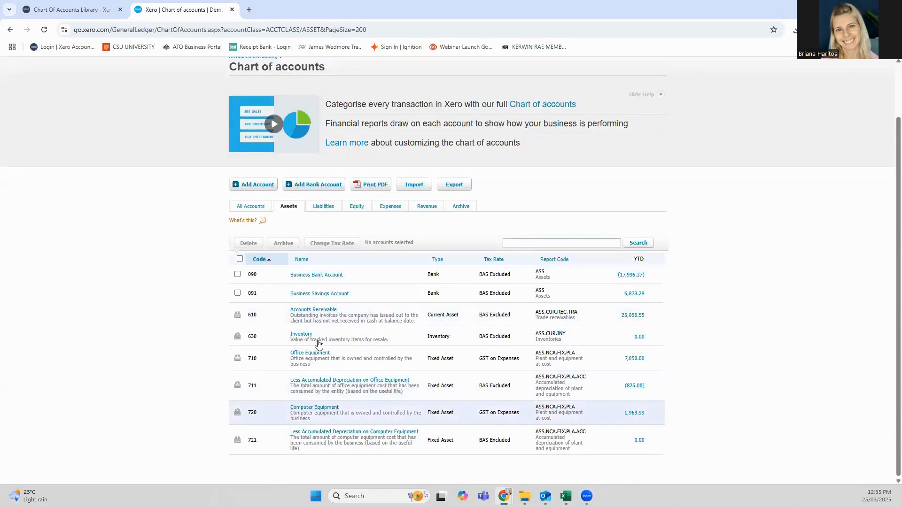
Step: Review the liability accounts and the equity accounts in the chart of accounts
click(324, 207)
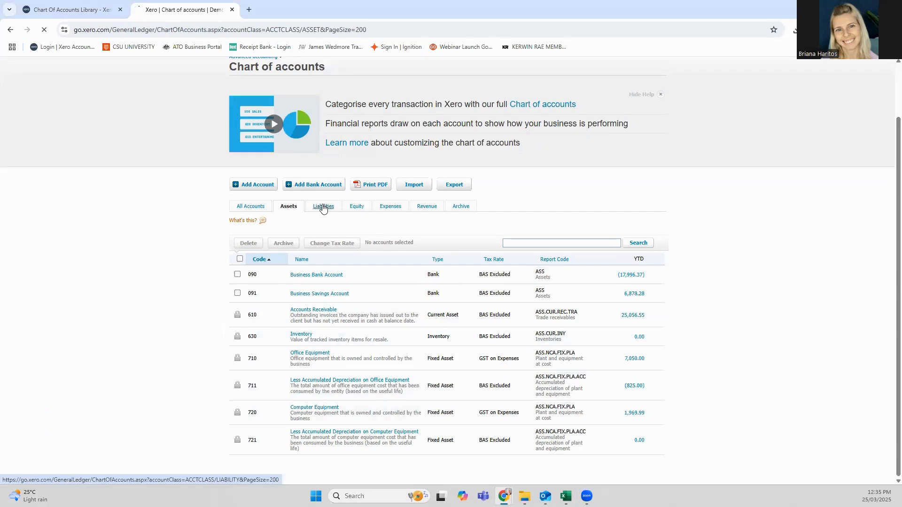
scroll(304, 362, down, 4)
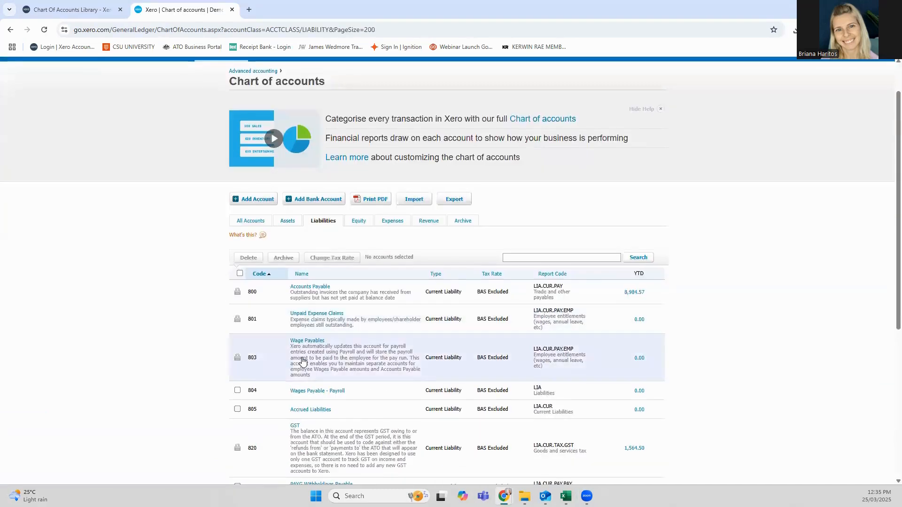
scroll(300, 364, down, 4)
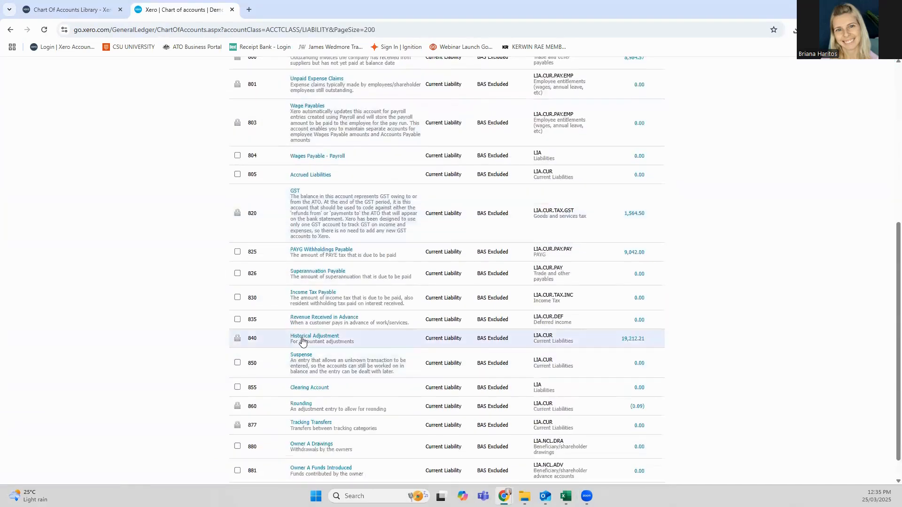
scroll(301, 301, up, 5)
click(356, 194)
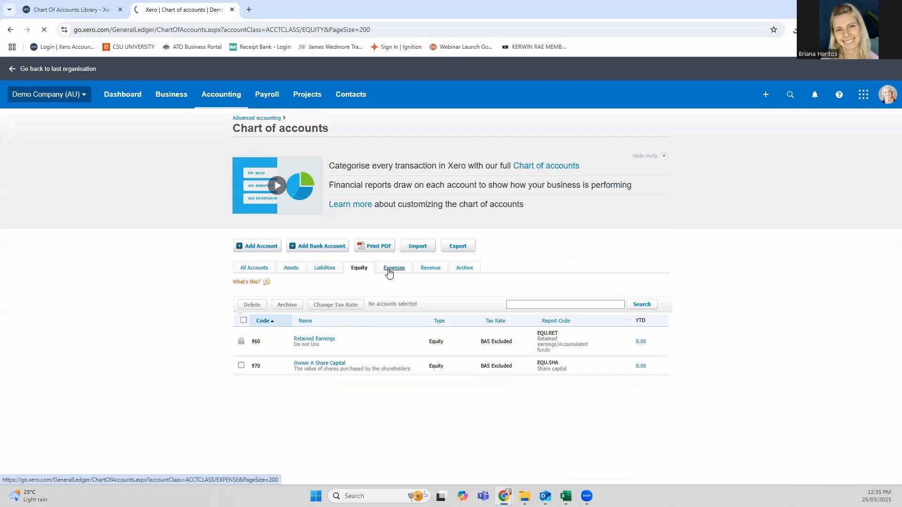
Step: Review the expense, revenue and archived accounts in the chart of accounts
scroll(258, 334, down, 1)
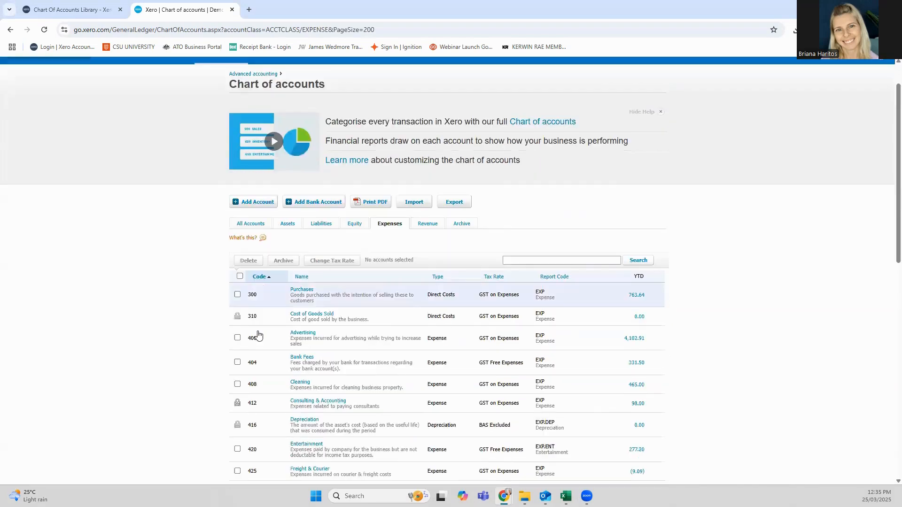
scroll(258, 335, down, 8)
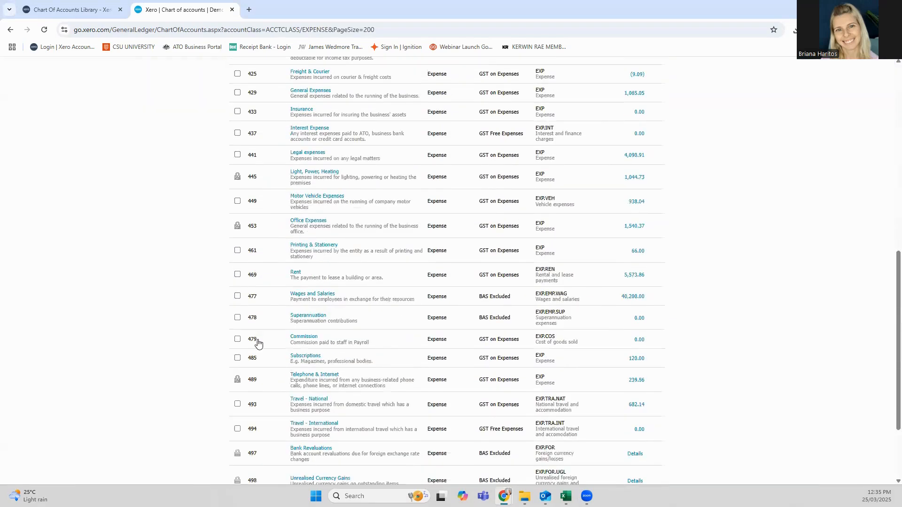
scroll(258, 344, down, 3)
scroll(298, 394, up, 12)
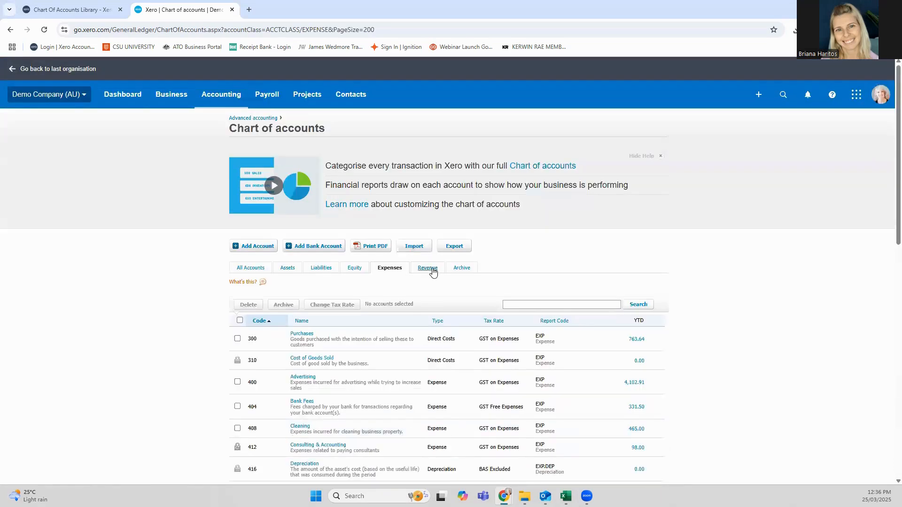
click(428, 268)
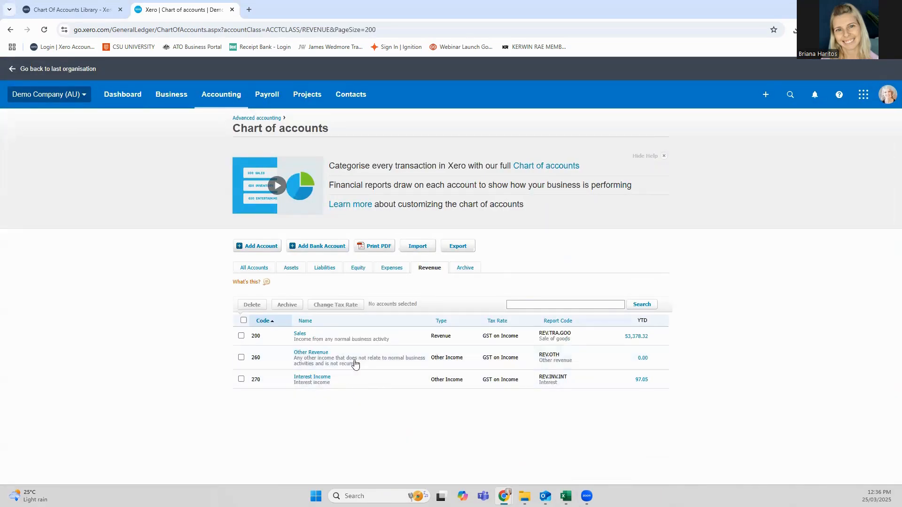
click(463, 269)
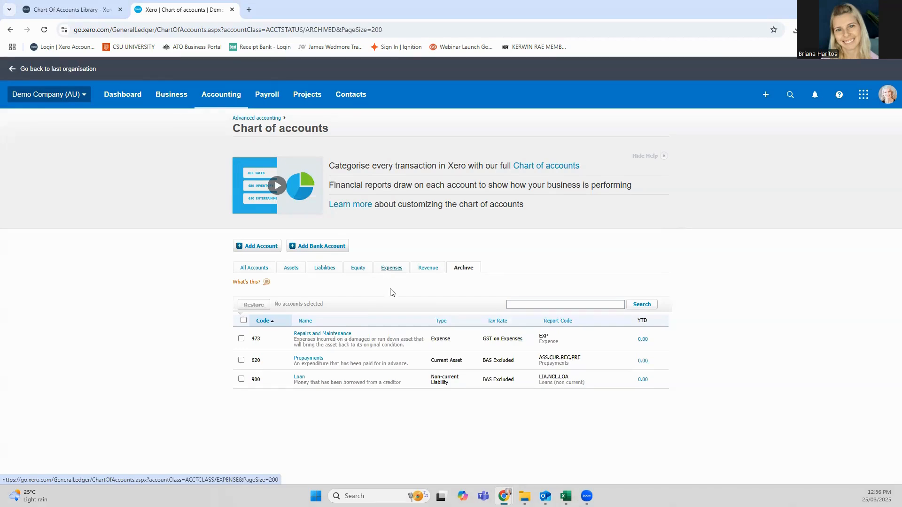
Step: Switch to Xero HQ and open the practice's chart of accounts library
click(78, 99)
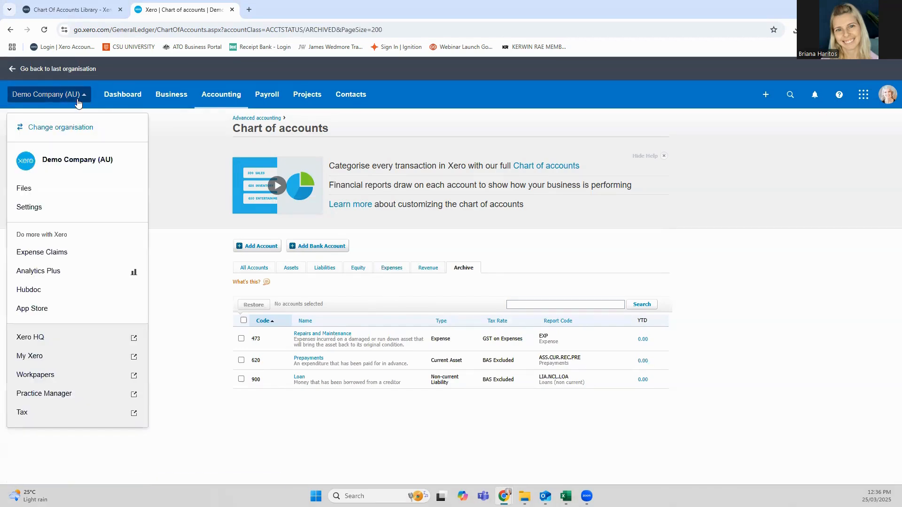
click(55, 349)
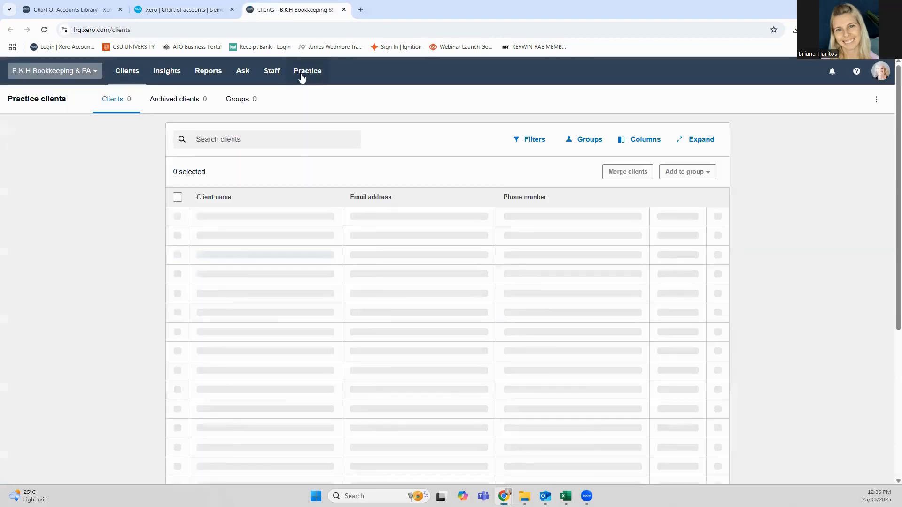
click(306, 71)
click(312, 138)
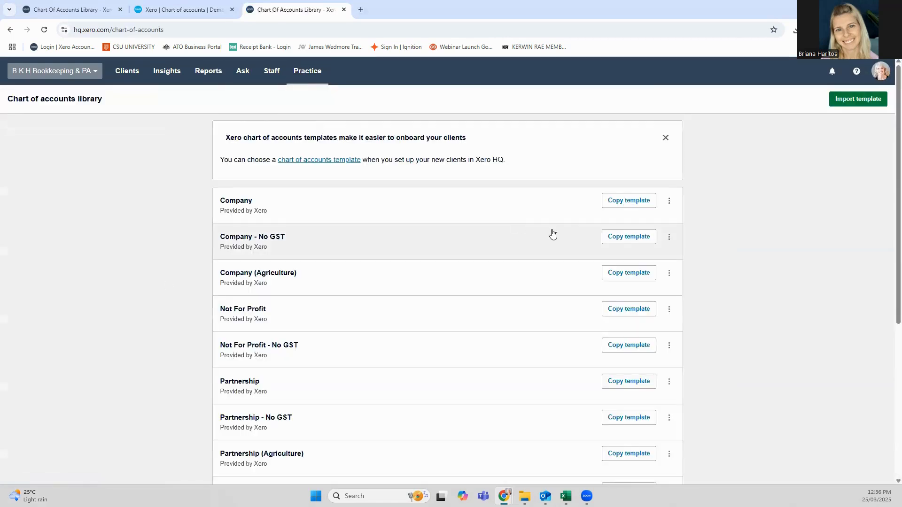
Step: Look through the chart of accounts templates and check the extra options offered for the Trust template
scroll(552, 234, down, 5)
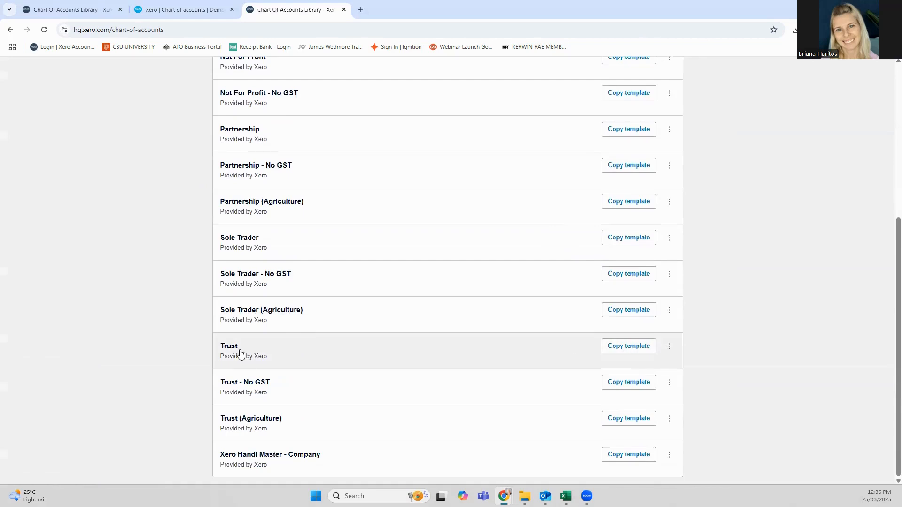
click(669, 347)
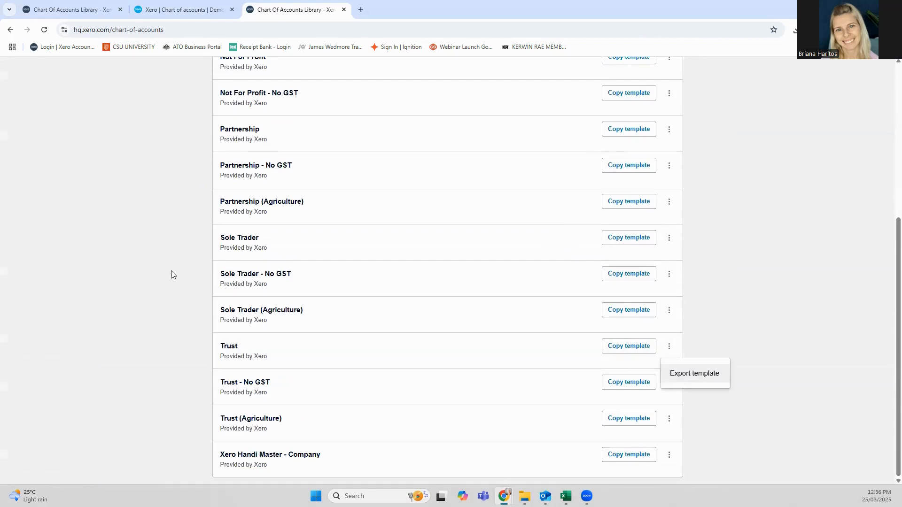
click(109, 274)
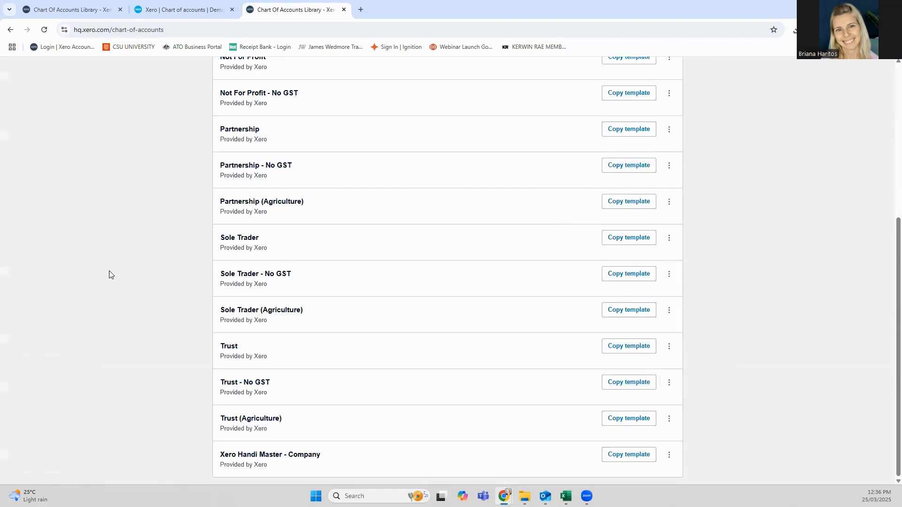
scroll(108, 277, up, 5)
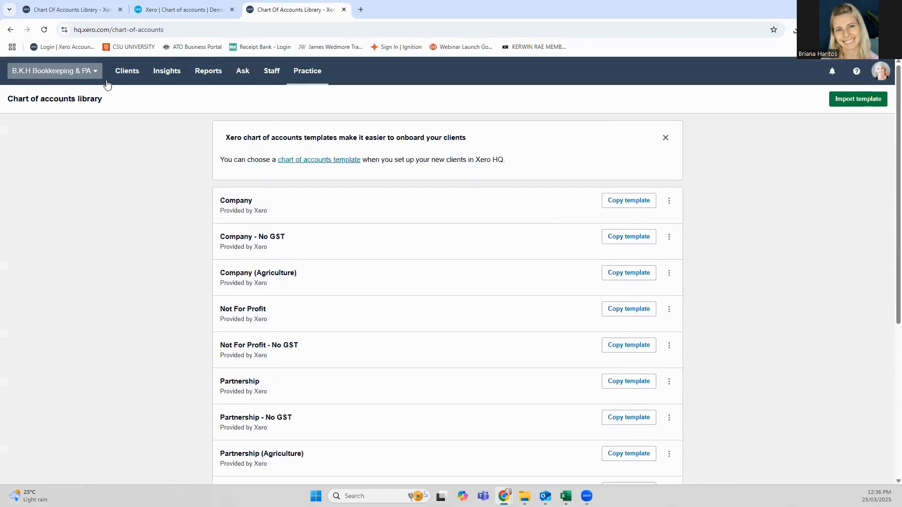
Step: Switch back to Demo Company (AU) and open its chart of accounts
click(90, 75)
click(66, 187)
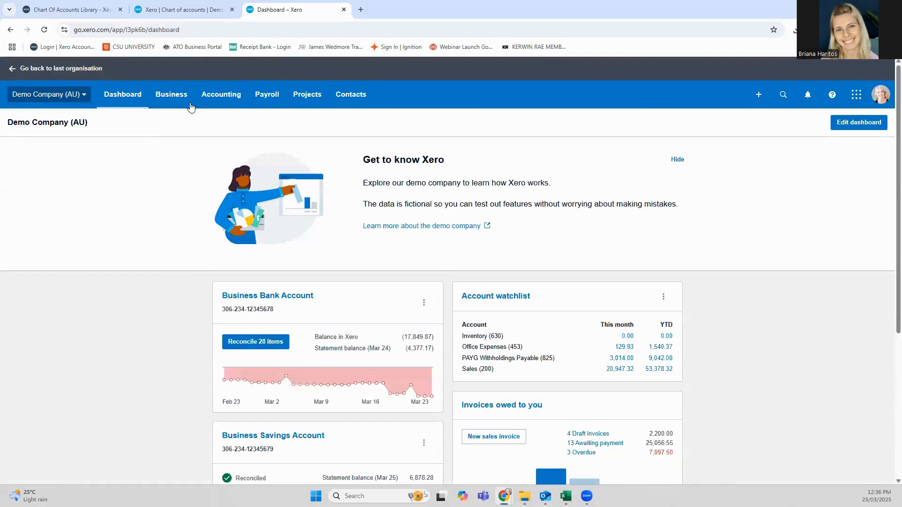
click(221, 94)
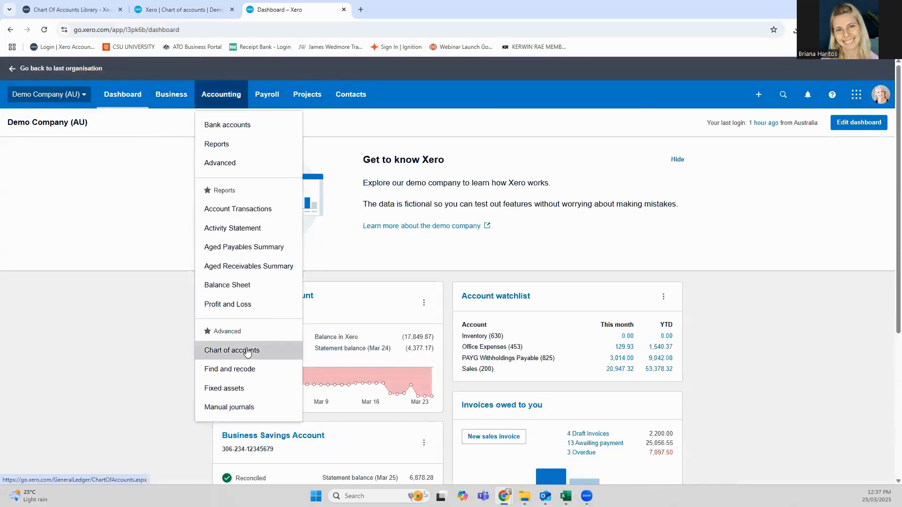
click(248, 353)
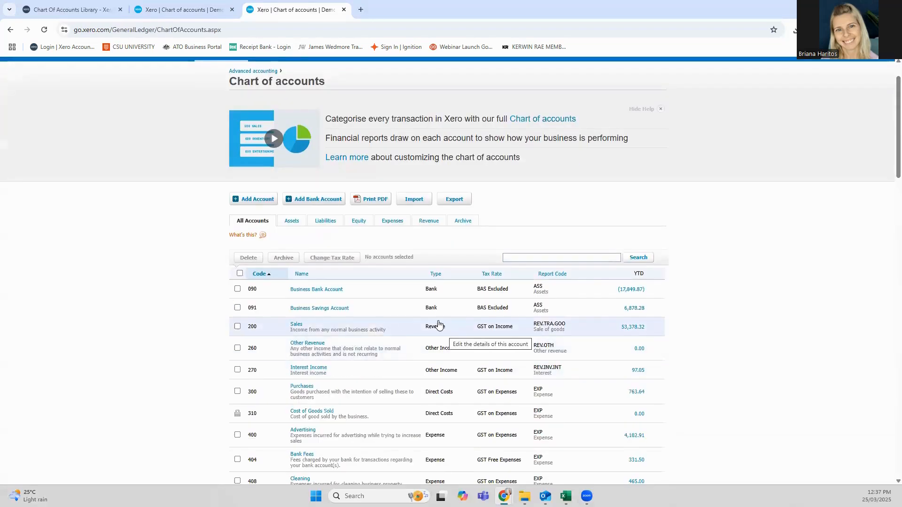
Step: Filter the chart of accounts to expense accounts and examine the list
click(385, 220)
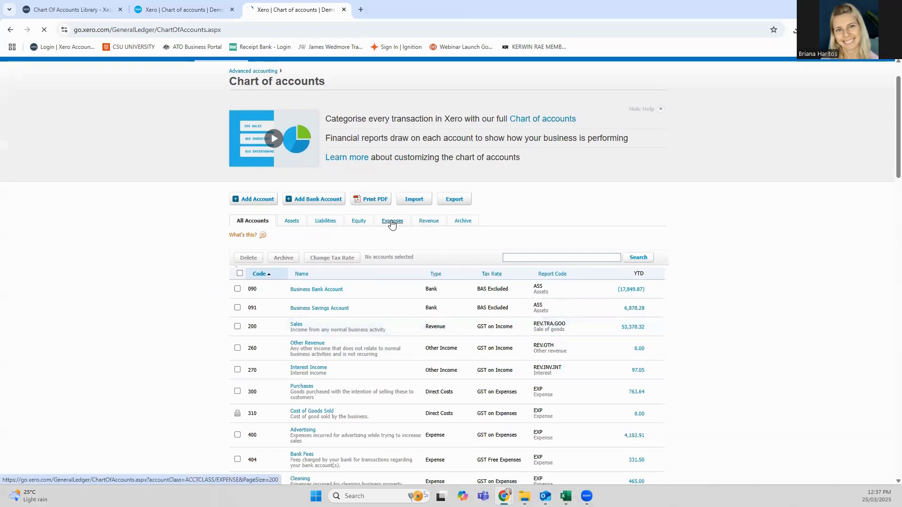
scroll(440, 287, down, 4)
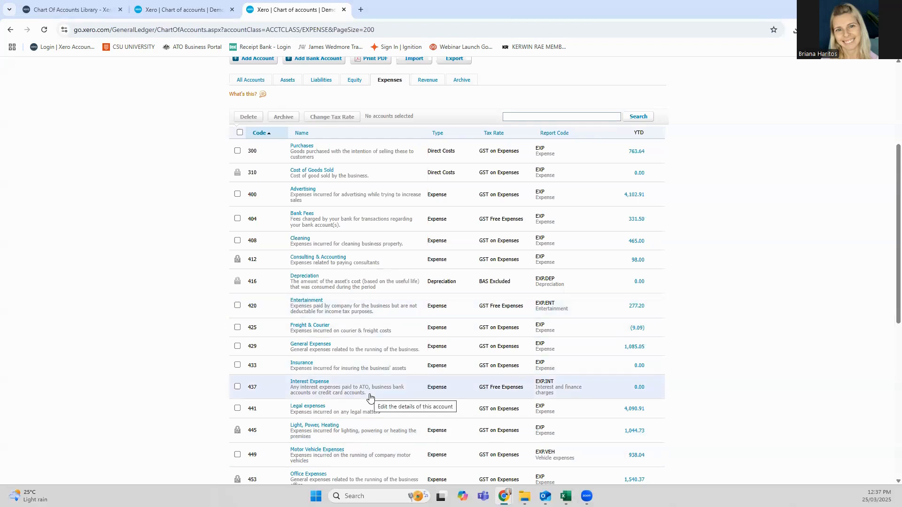
scroll(371, 401, down, 1)
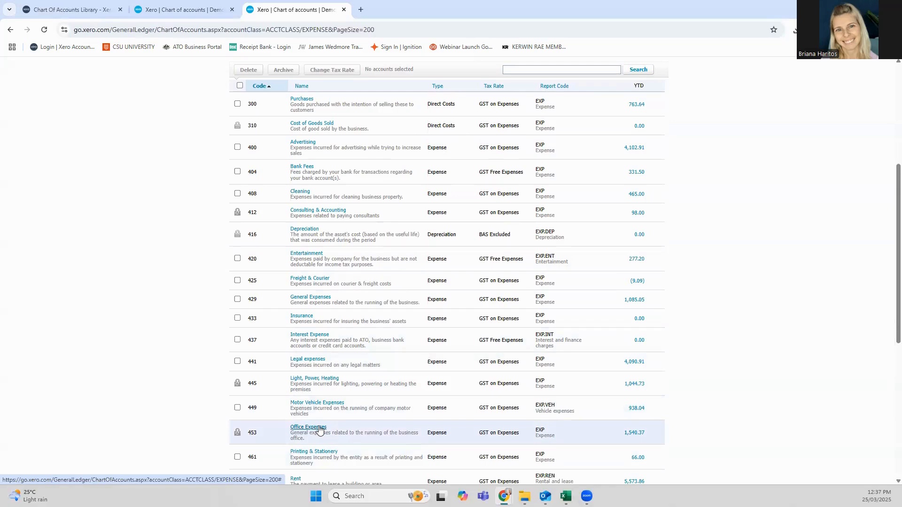
Step: Try to rename the Office Expenses account in its details and discard the edit
click(320, 428)
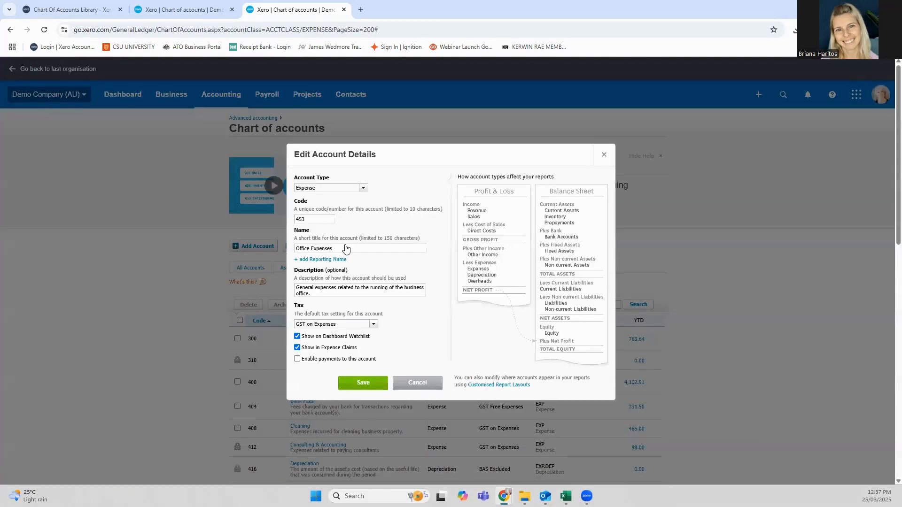
drag(344, 249, 310, 252)
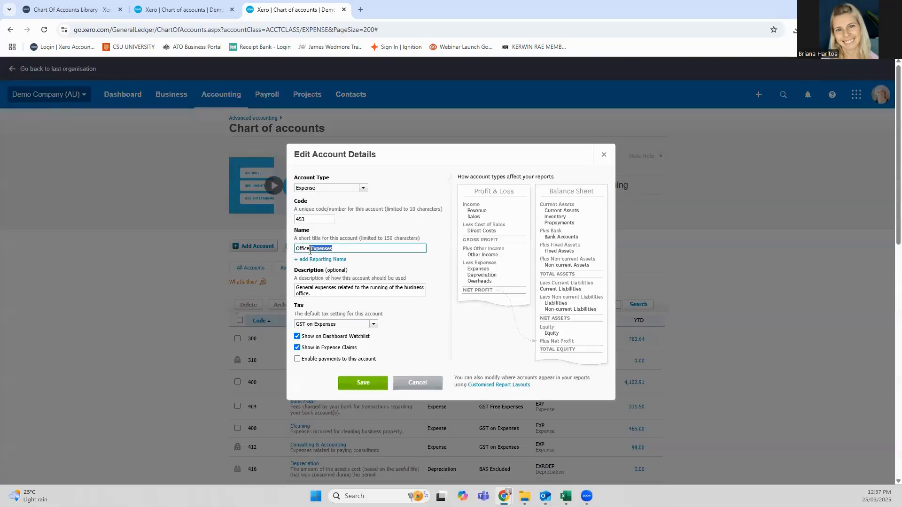
text(Suppli)
click(414, 390)
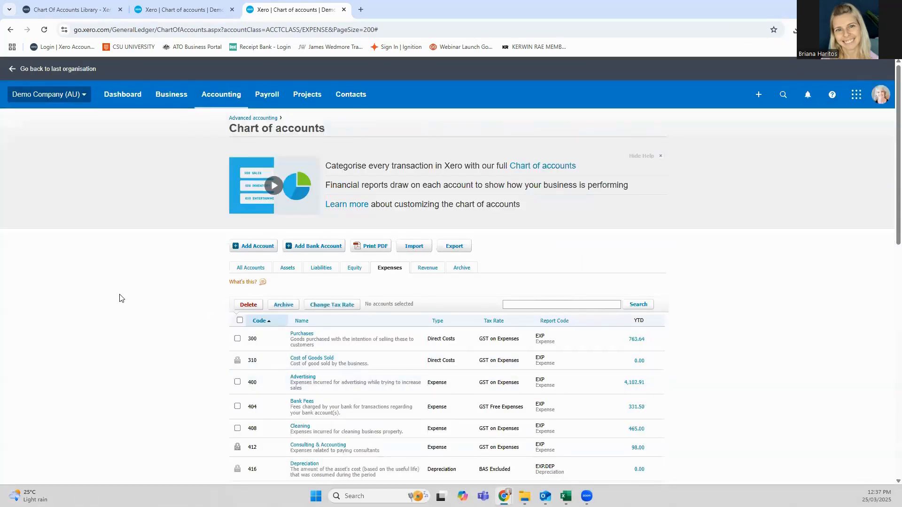
scroll(314, 414, down, 5)
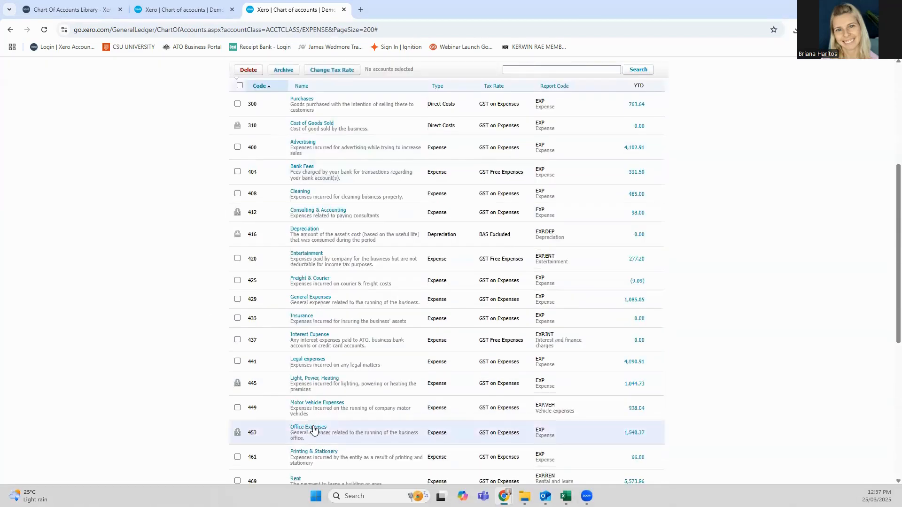
scroll(310, 437, up, 5)
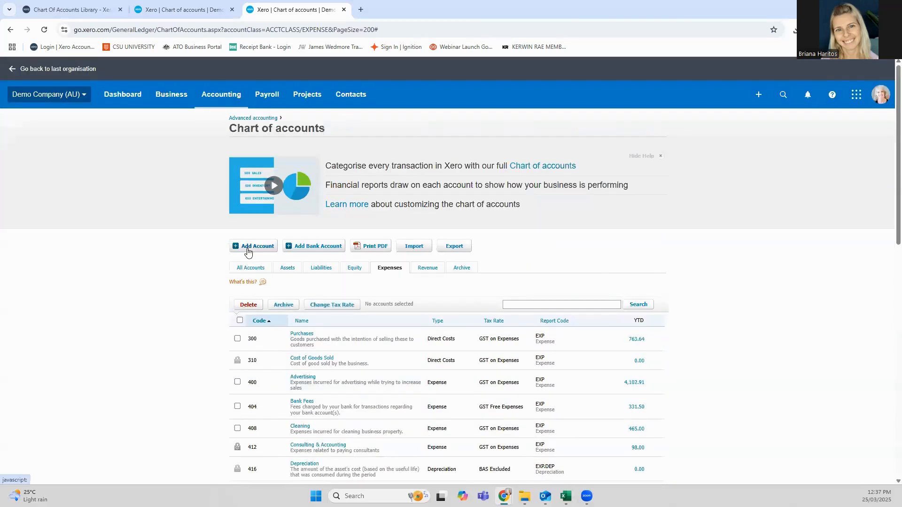
scroll(249, 287, down, 5)
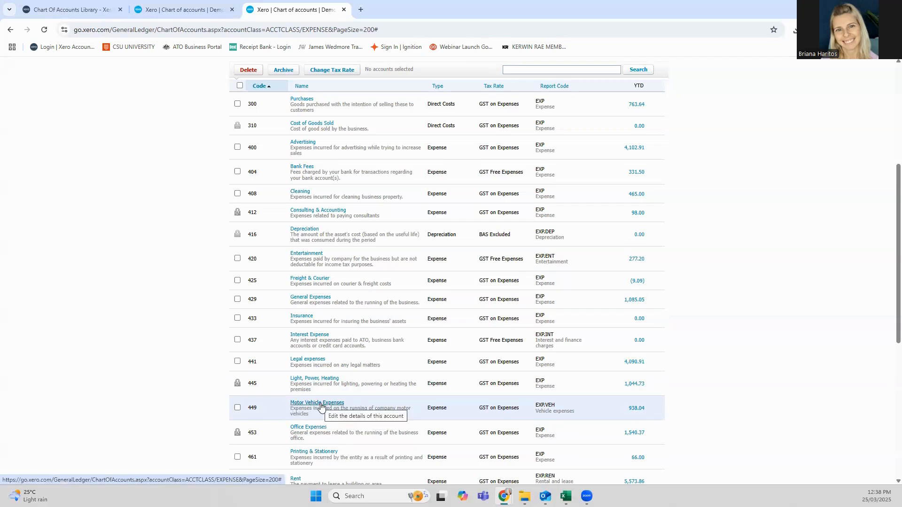
scroll(322, 407, up, 5)
click(258, 247)
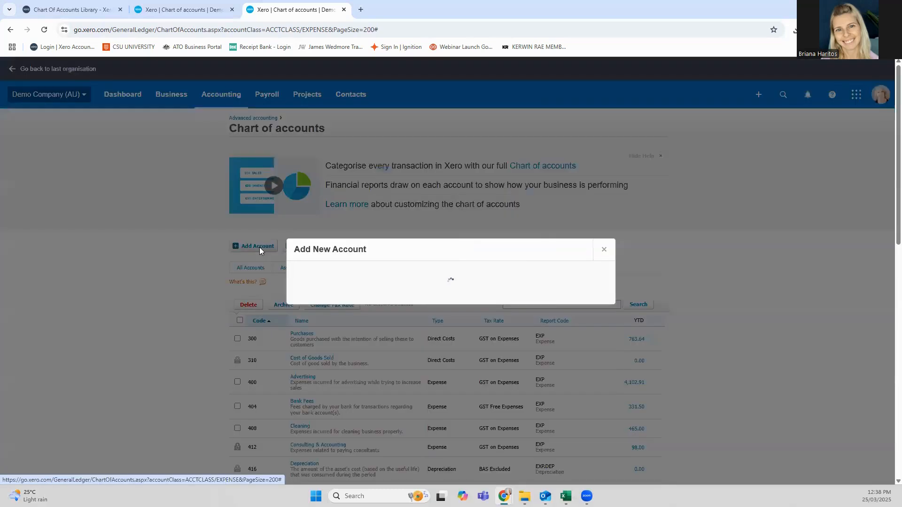
text(exp)
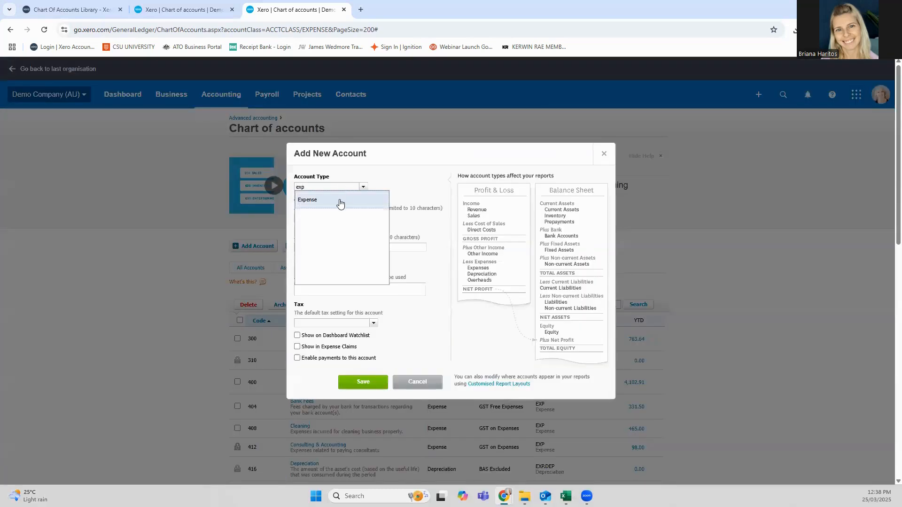
click(341, 201)
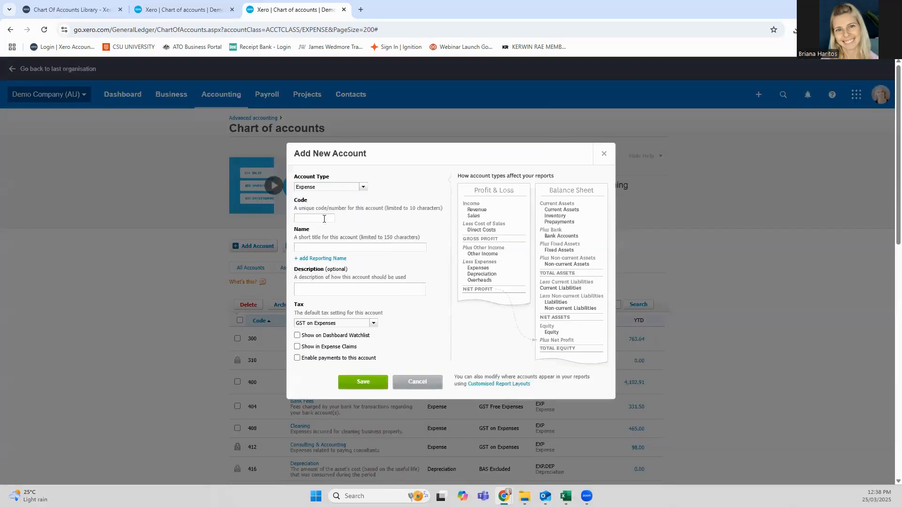
click(416, 383)
Step: Add an expense account with code 450, name Motor Vehicle - Fuel and description Petrol expenses, and save it
scroll(330, 423, down, 3)
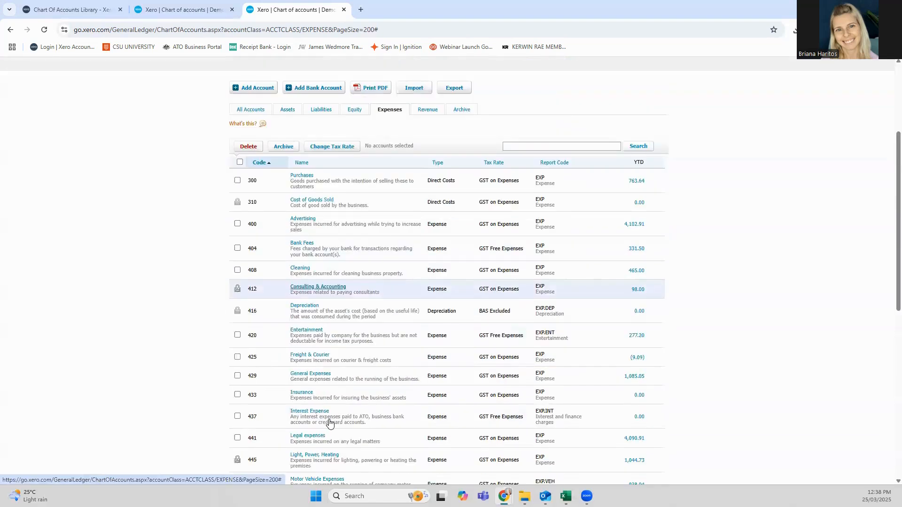
scroll(331, 423, down, 3)
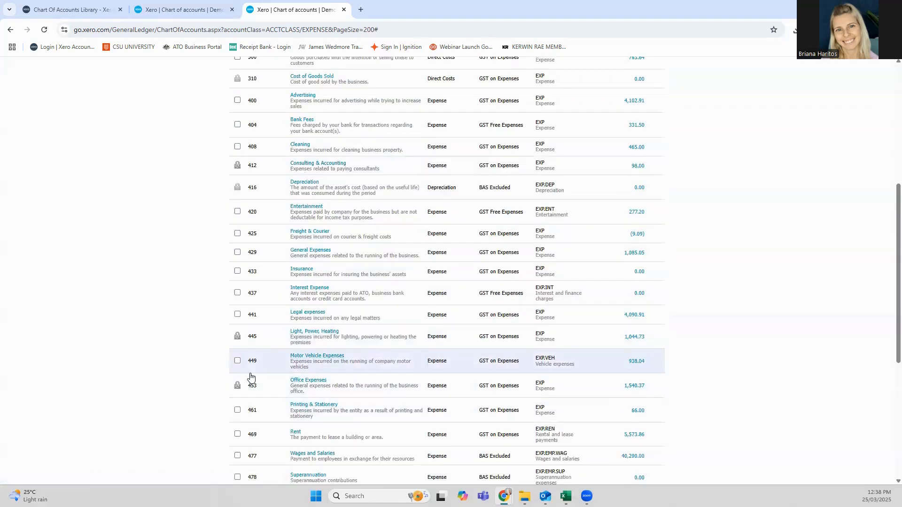
scroll(256, 390, up, 6)
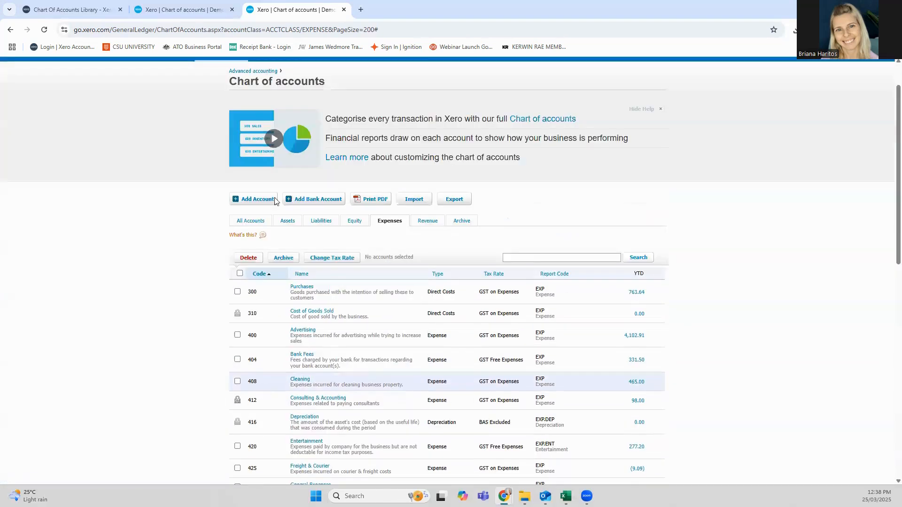
click(243, 199)
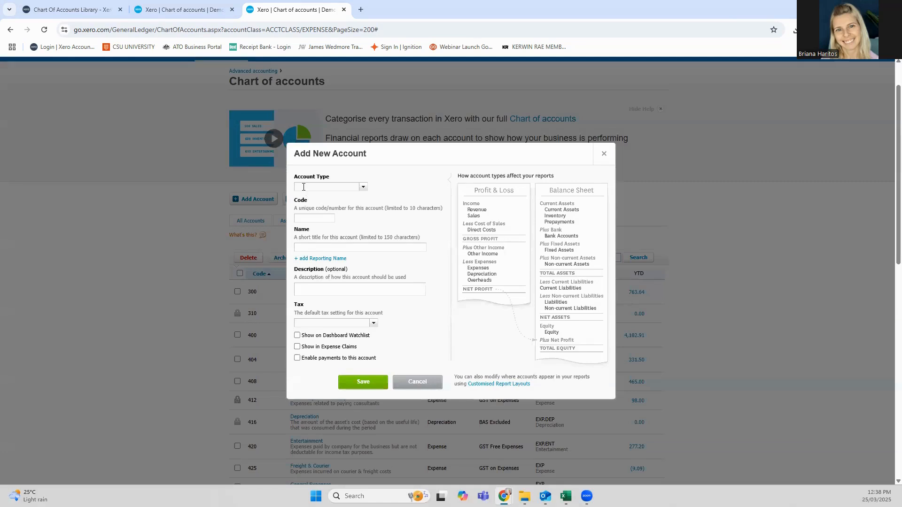
text(exp)
click(300, 202)
click(300, 218)
click(303, 251)
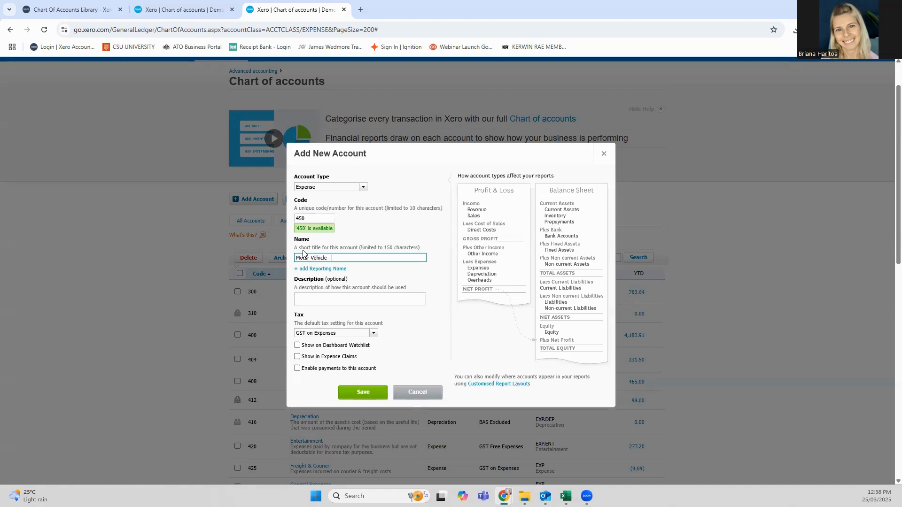
click(310, 296)
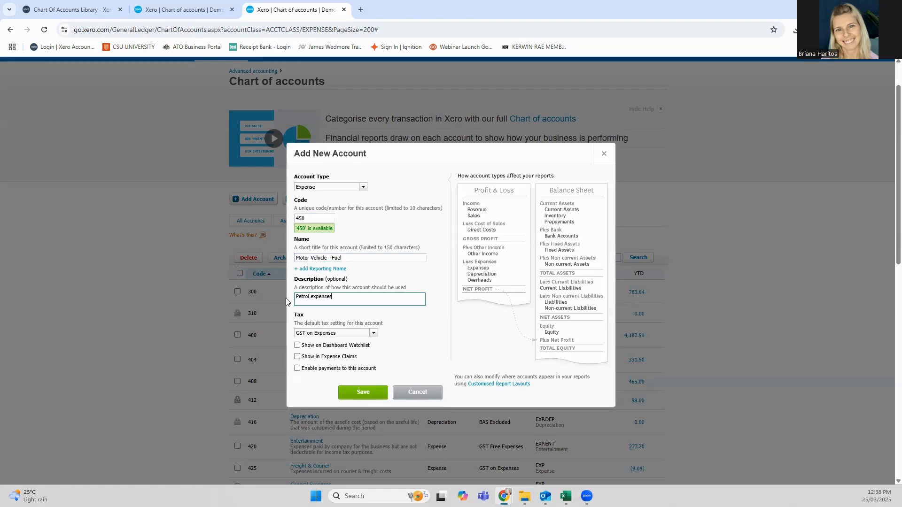
click(369, 396)
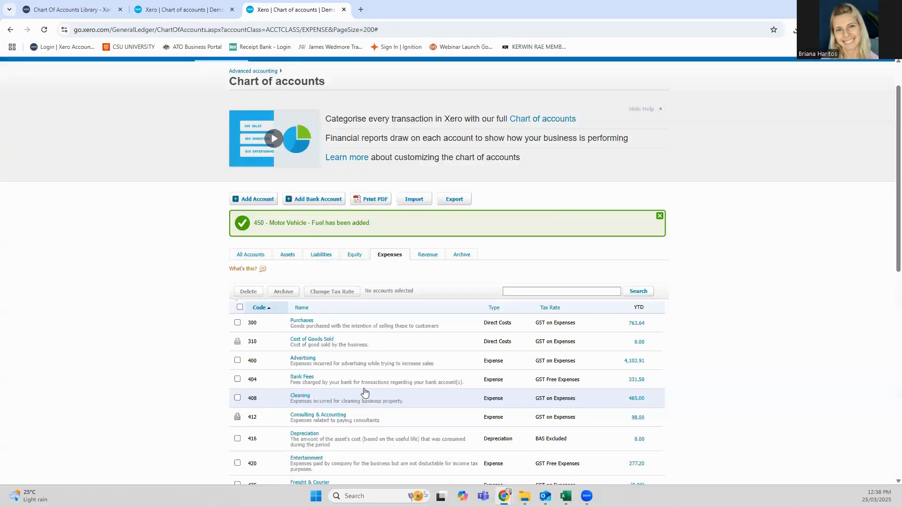
Step: Look through the expense accounts list, checking the existing codes and the newly added Motor Vehicle - Fuel account
scroll(364, 390, down, 6)
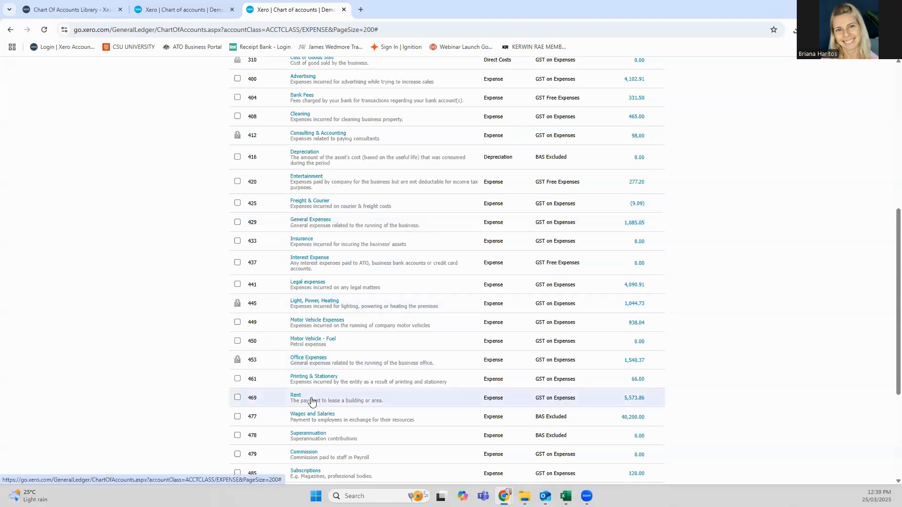
scroll(336, 217, up, 1)
scroll(336, 217, up, 3)
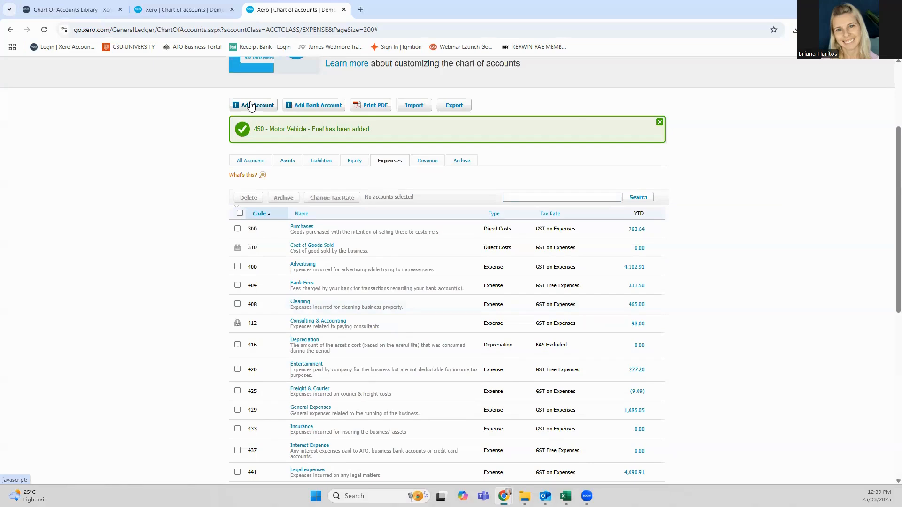
scroll(278, 230, down, 5)
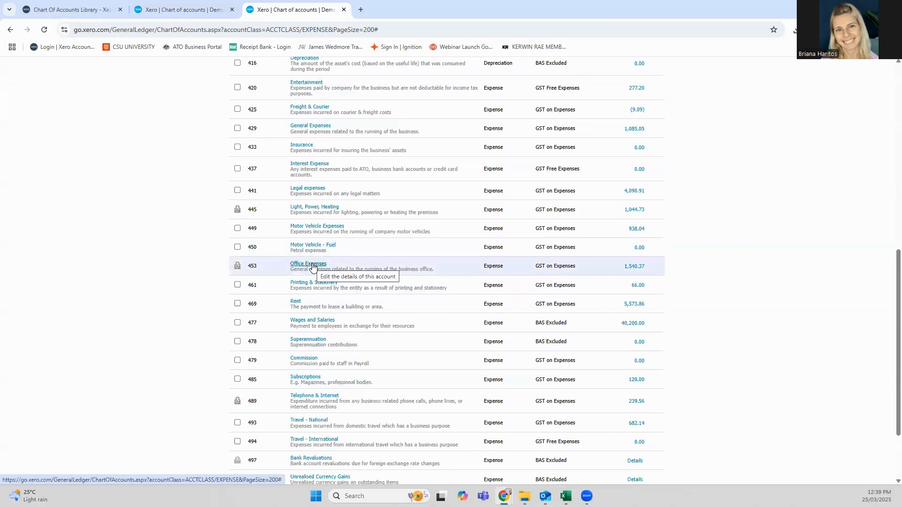
scroll(312, 277, up, 5)
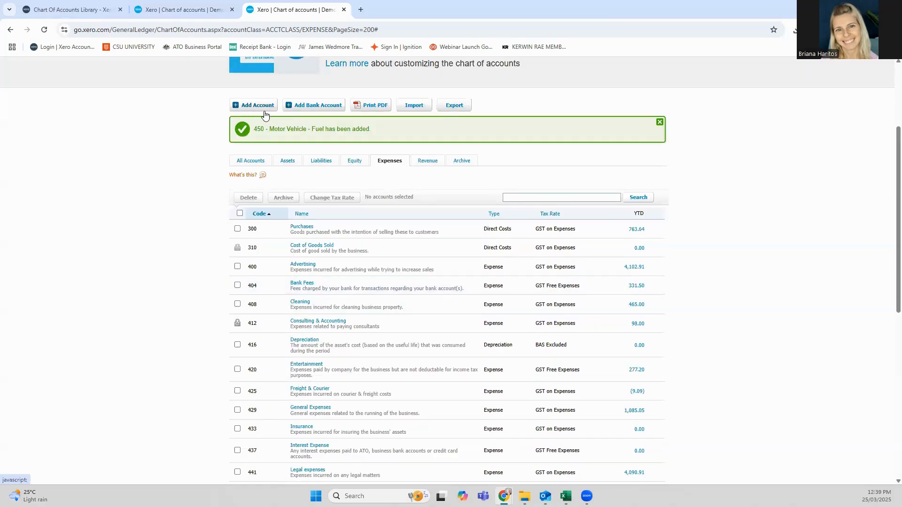
scroll(282, 336, down, 2)
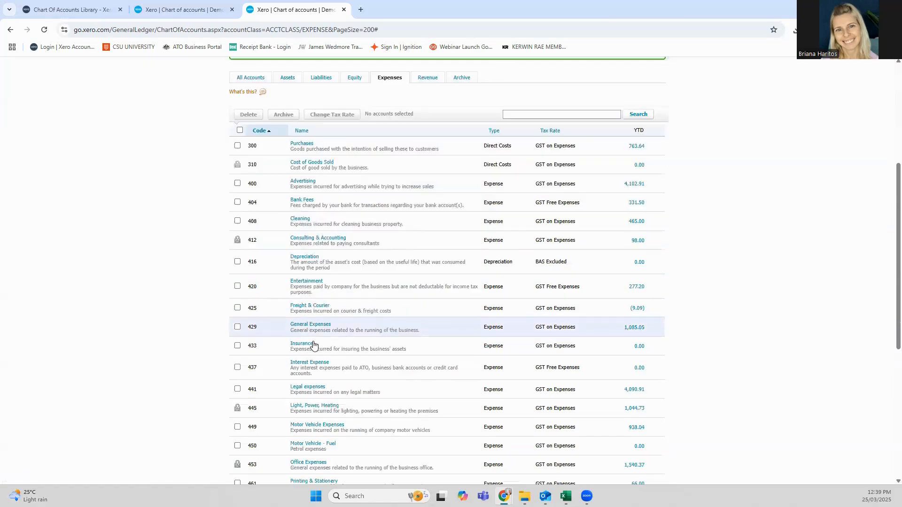
scroll(314, 346, down, 8)
scroll(319, 390, up, 15)
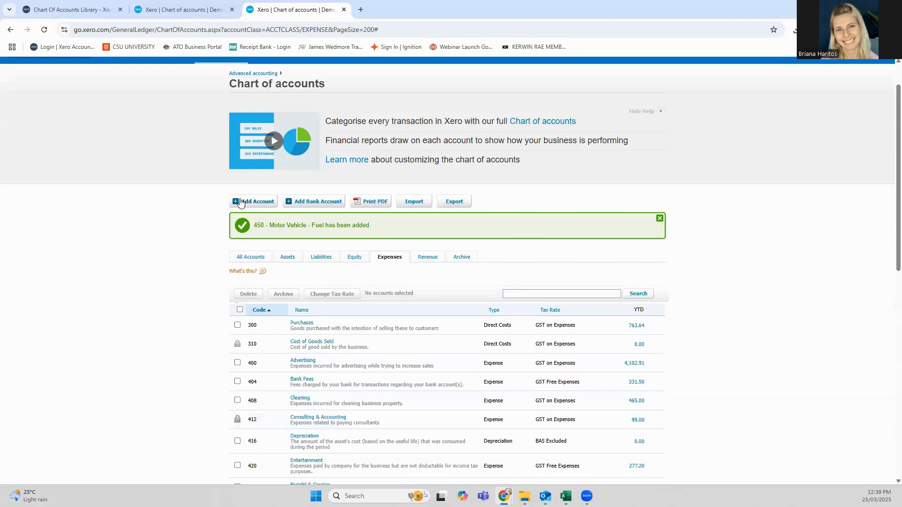
scroll(315, 392, down, 1)
scroll(316, 392, down, 5)
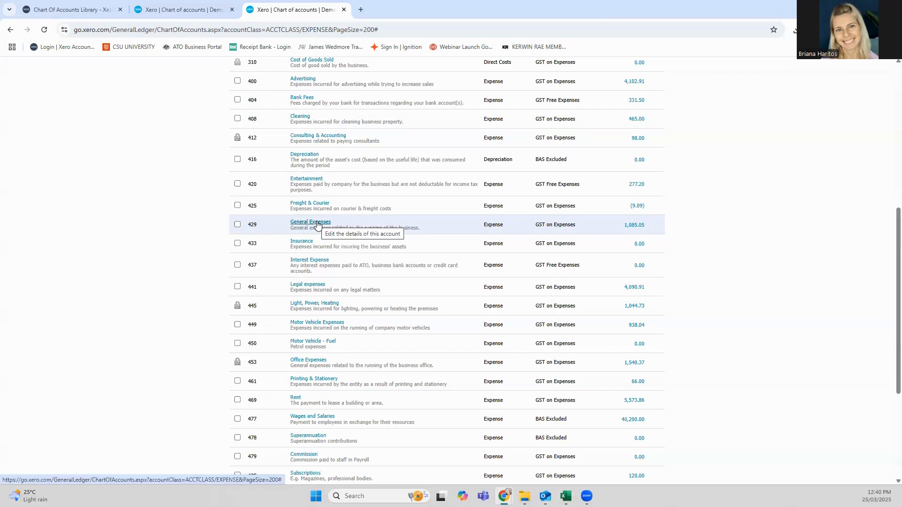
scroll(173, 332, up, 6)
scroll(173, 332, down, 10)
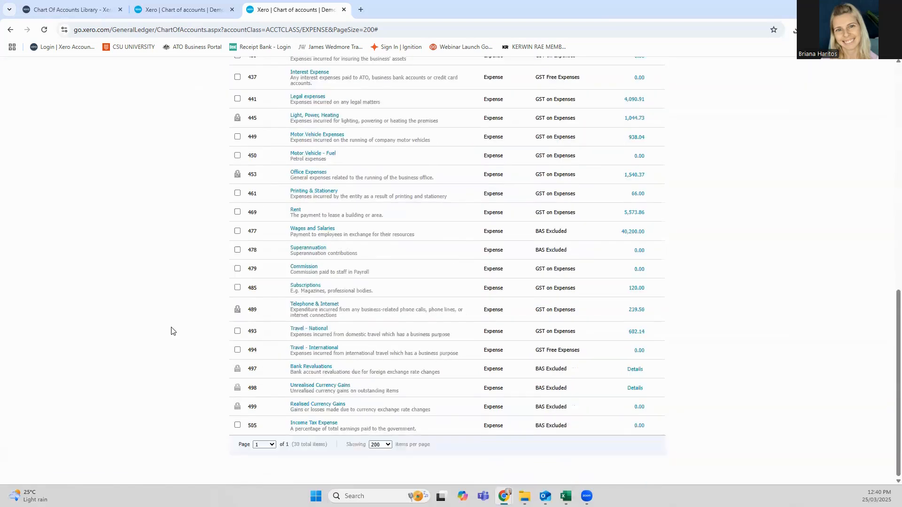
scroll(174, 332, up, 7)
scroll(173, 332, up, 4)
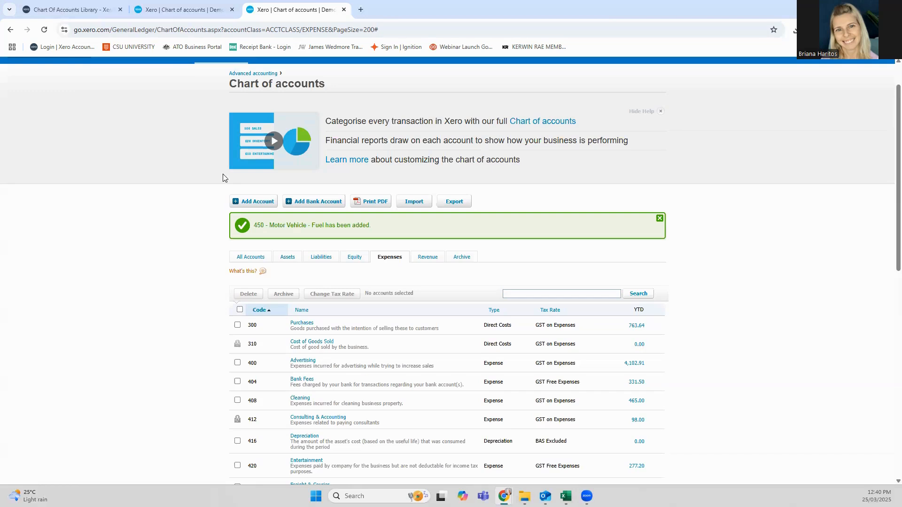
Step: Open the chart of accounts import page, download the example CSV for a GST registered company, and switch to it in Excel
click(410, 203)
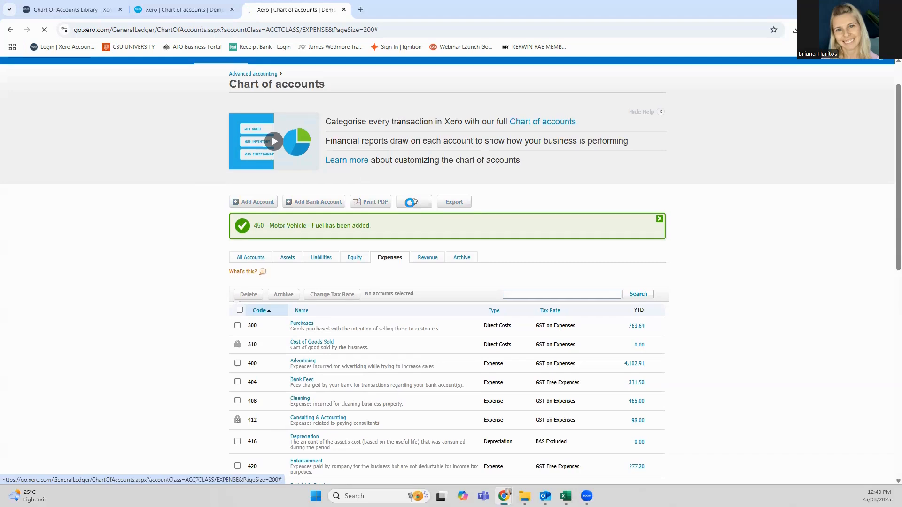
scroll(213, 97, up, 1)
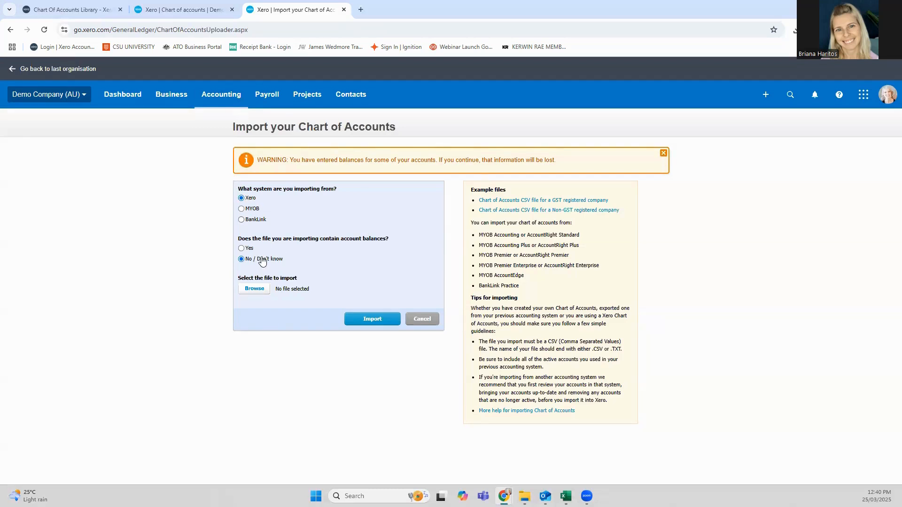
click(556, 202)
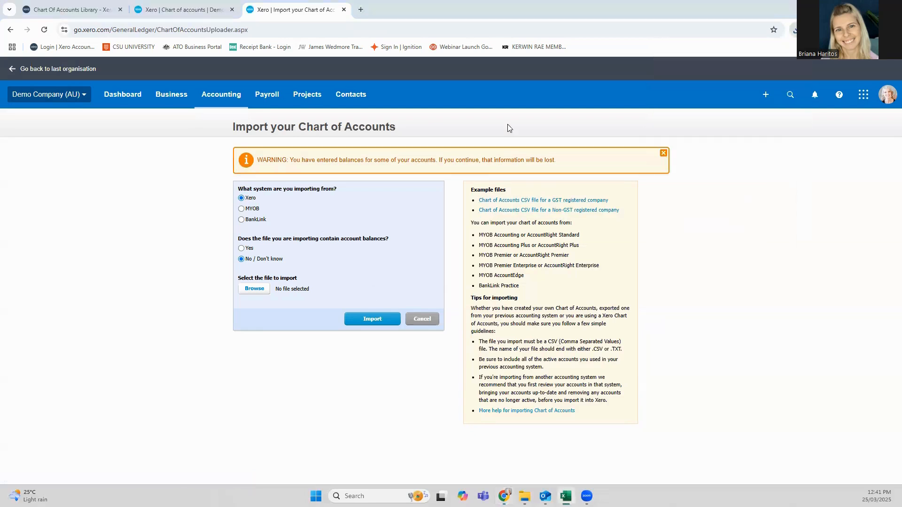
key(alt+Tab)
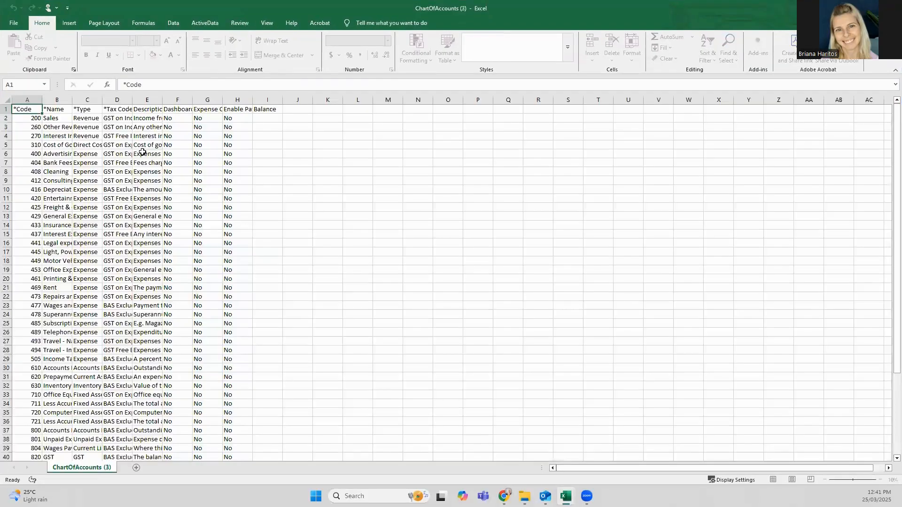
Step: Fit the widths of all the columns in the ChartOfAccounts sheet to their contents
click(7, 100)
double_click(75, 99)
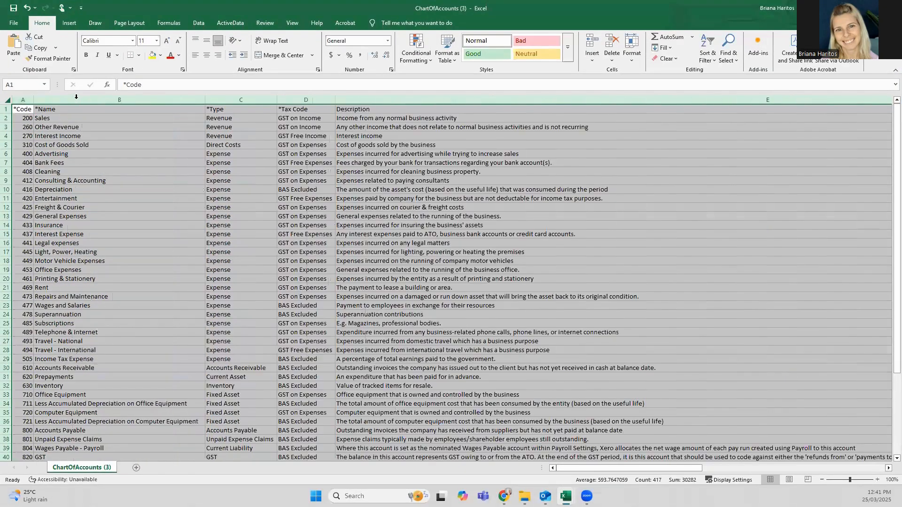
click(117, 207)
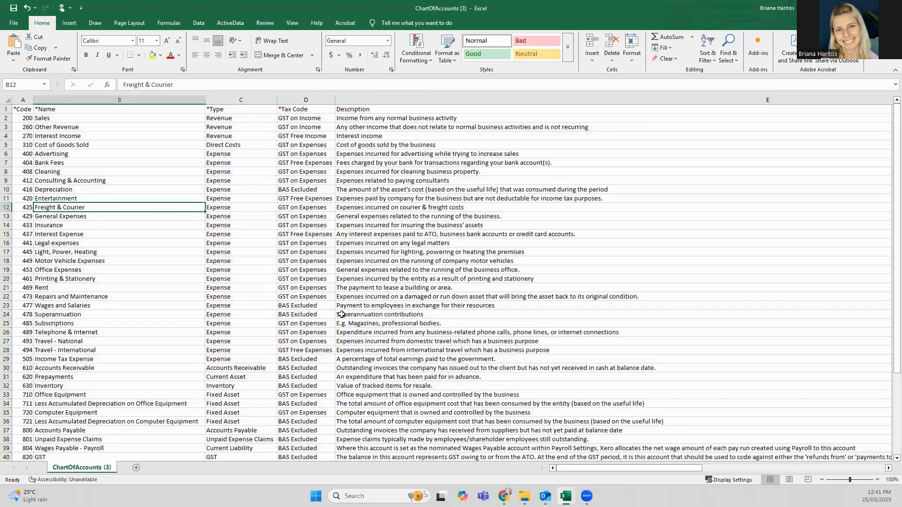
Step: Examine the account codes and names down the rows of the ChartOfAccounts sheet
click(96, 319)
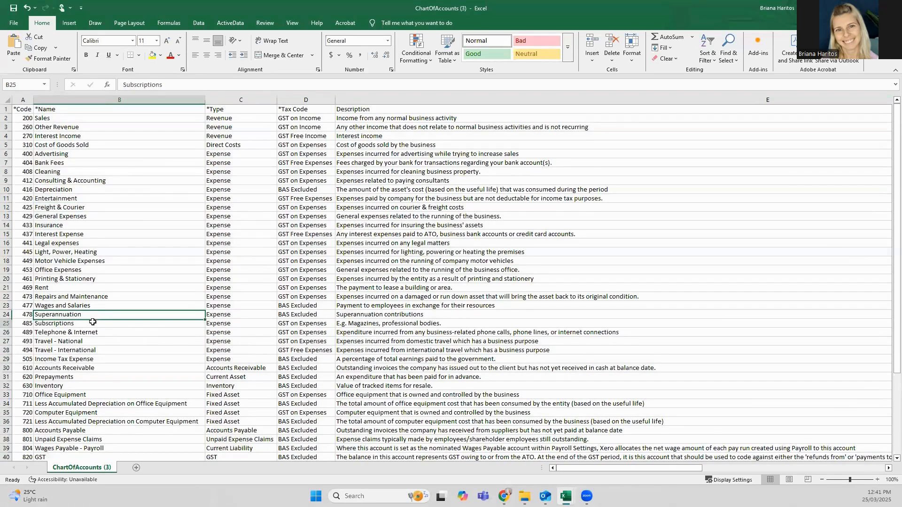
key(Up)
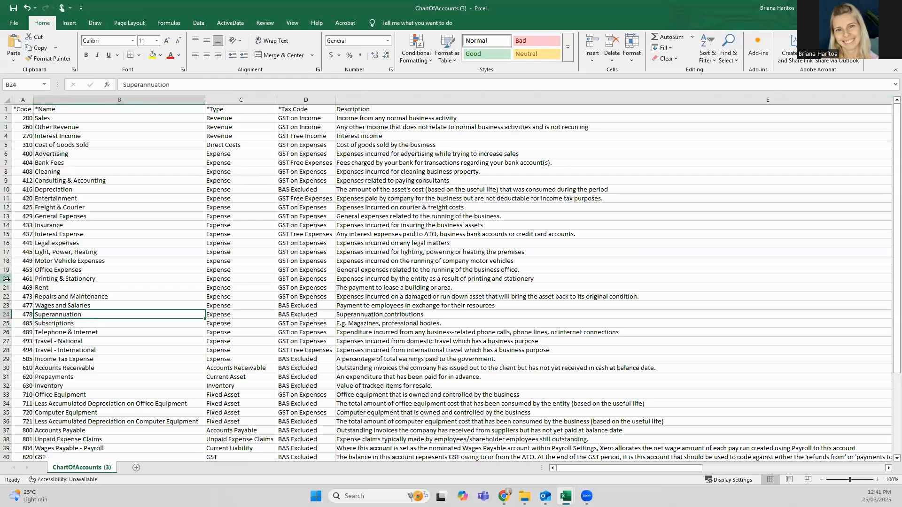
scroll(6, 279, down, 7)
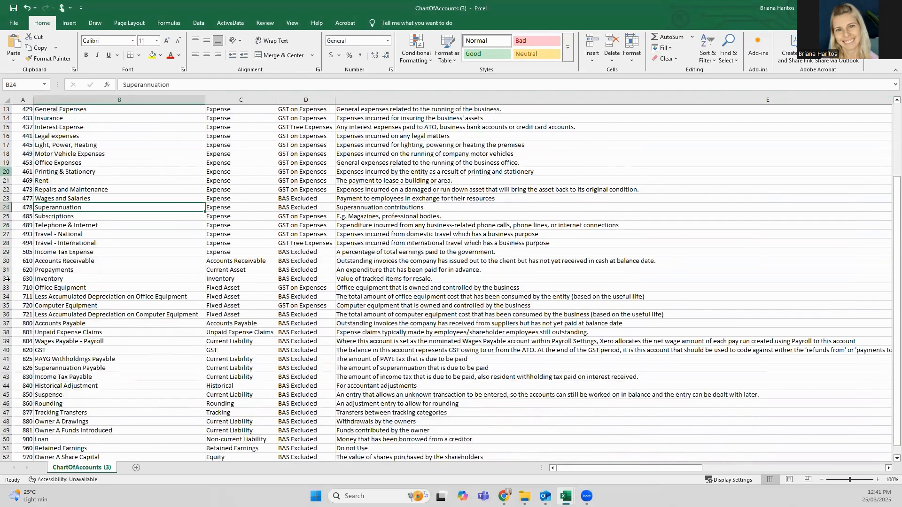
scroll(39, 372, up, 4)
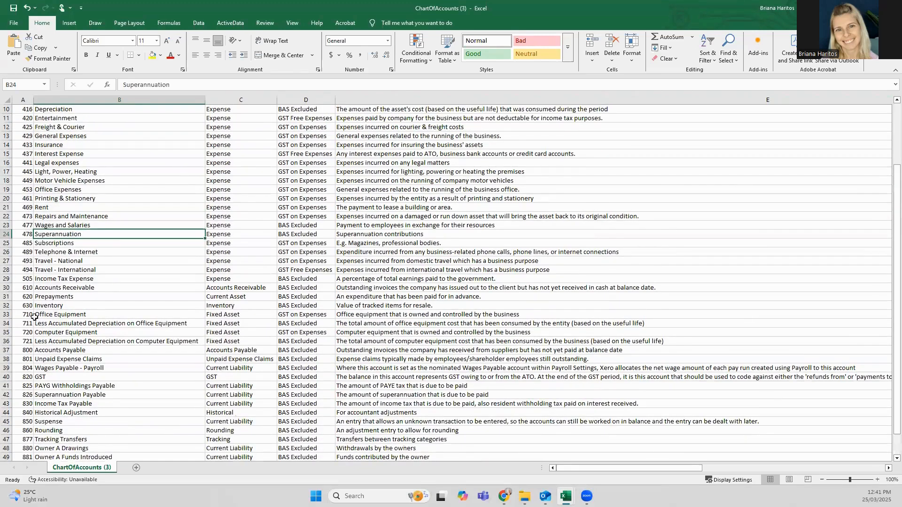
click(37, 308)
key(Up)
key(Up)
key(Up)
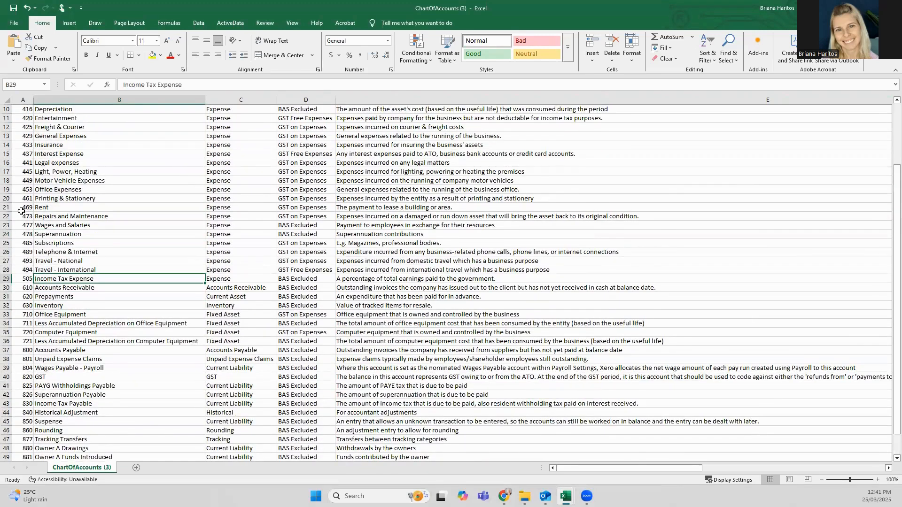
Step: Insert a row above Office Expenses and enter code 450 with the name Motor Vehicle - Fuel
right_click(11, 189)
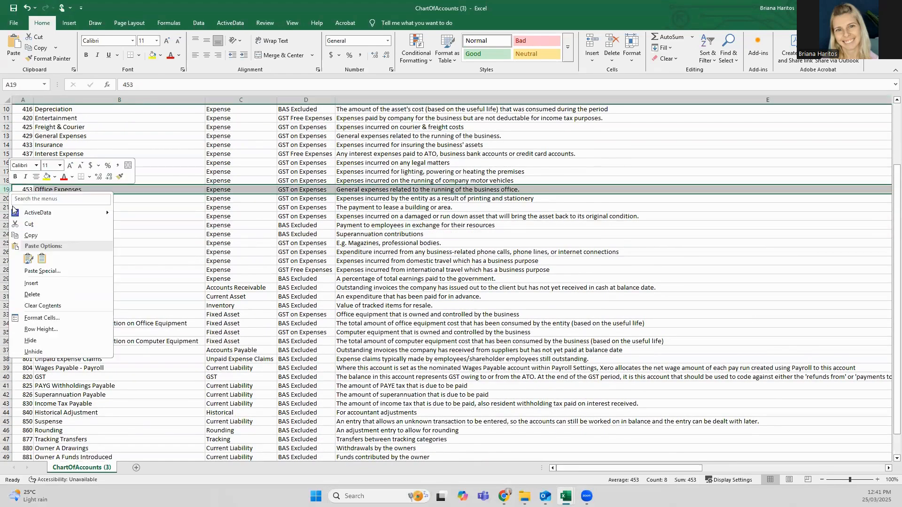
click(37, 283)
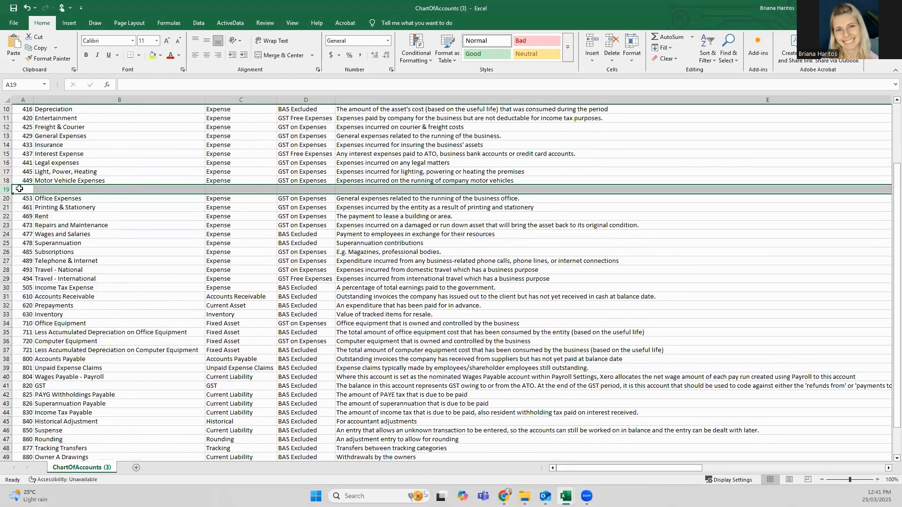
click(19, 188)
text(450)
click(51, 189)
text(Motor)
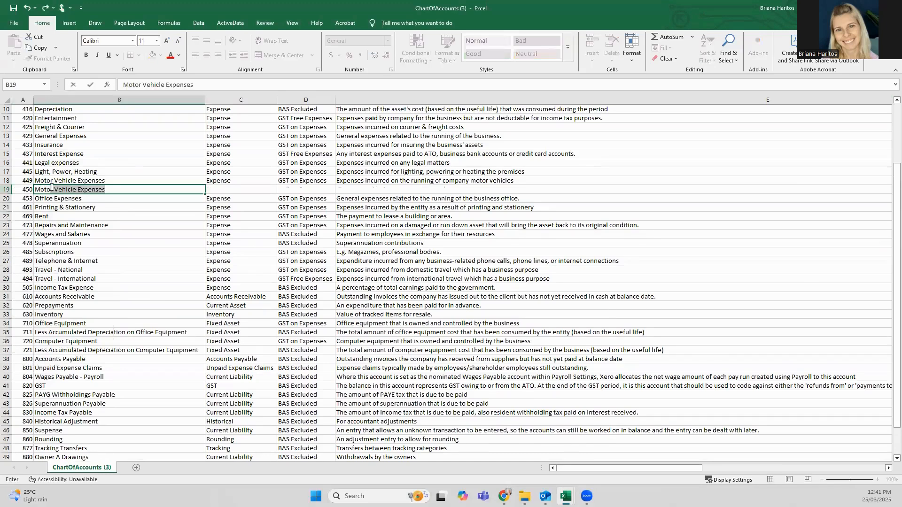
text( Vehicle -)
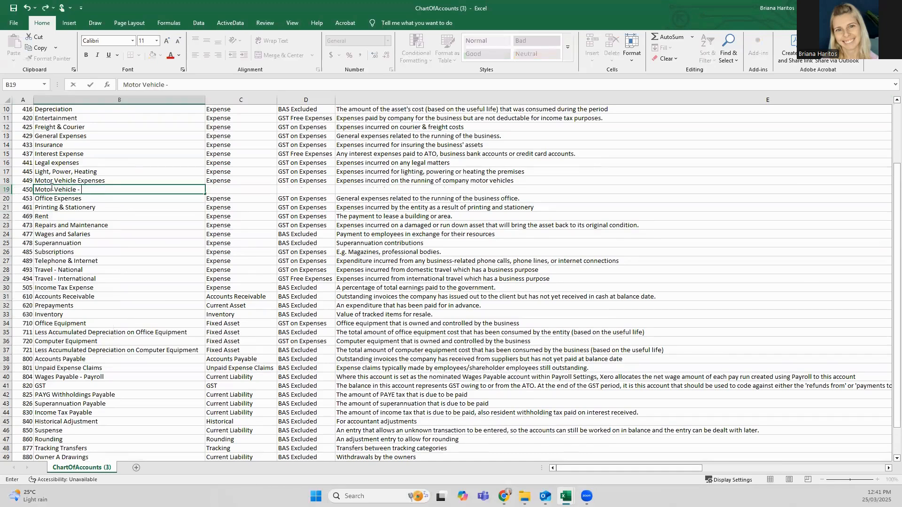
text( Fuel)
key(Tab)
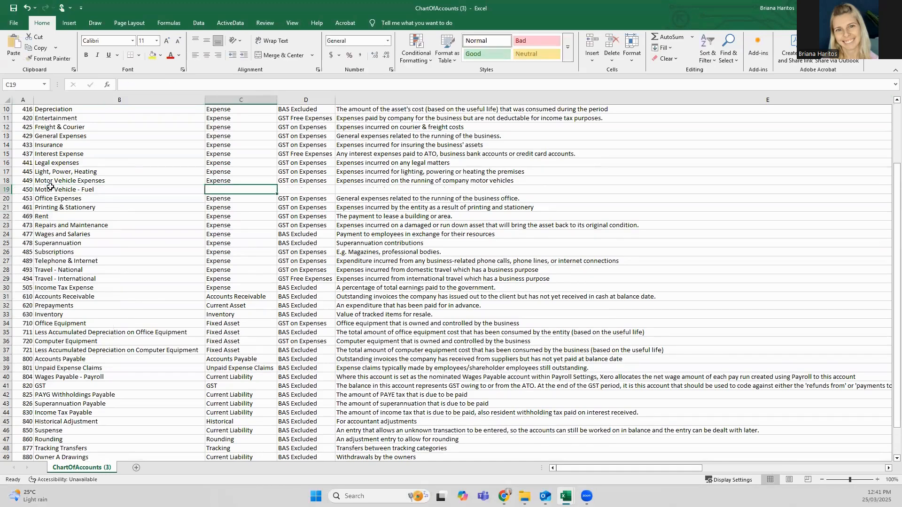
Step: Set the Motor Vehicle - Fuel row's type to Expense and its tax code to GST on Expenses
text(El)
text(xpense)
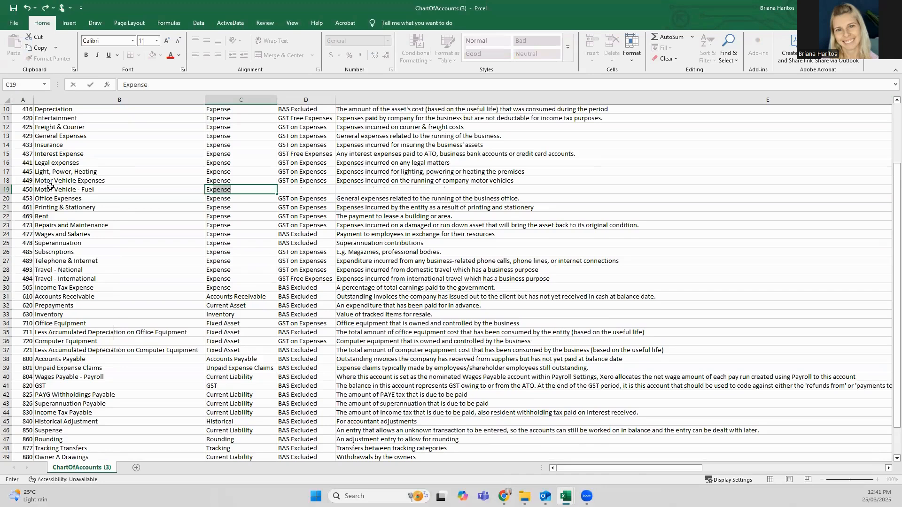
key(Tab)
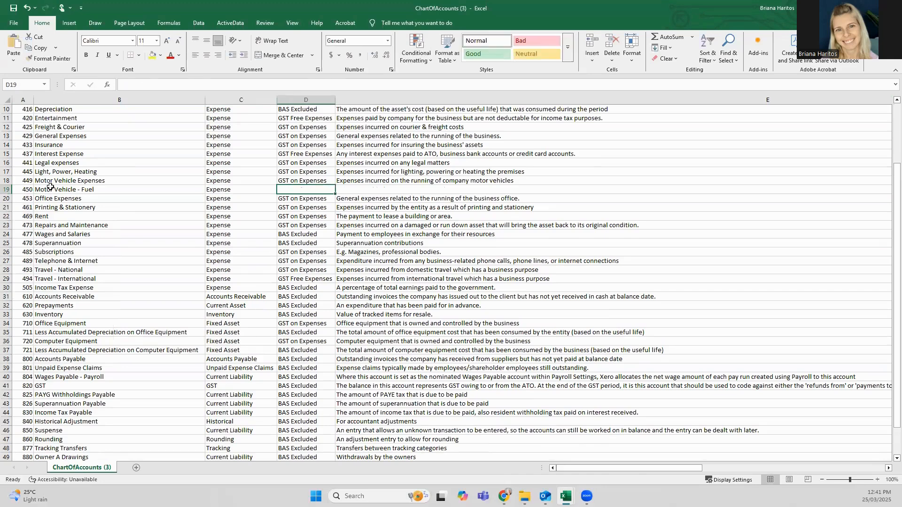
text(GST on Exp)
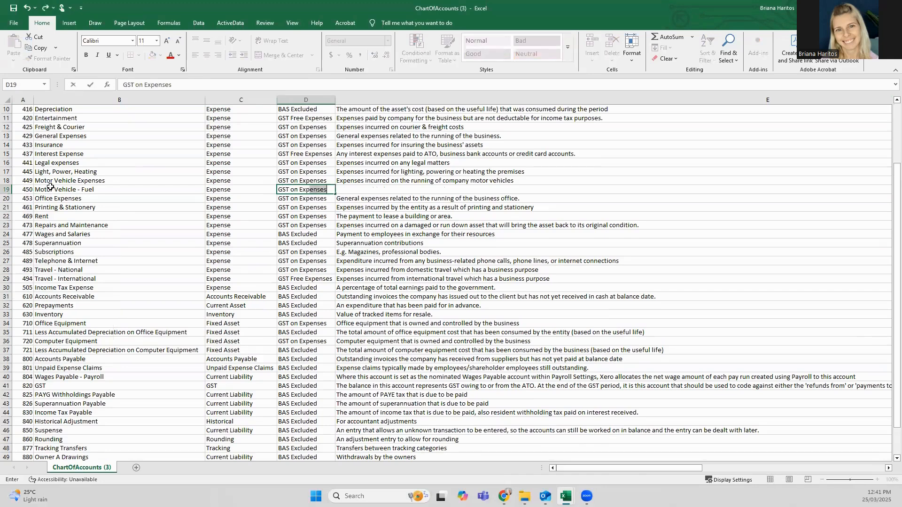
key(Tab)
Step: Enter the description Fuel expense for the Motor Vehicle - Fuel account
key(Left)
key(Left)
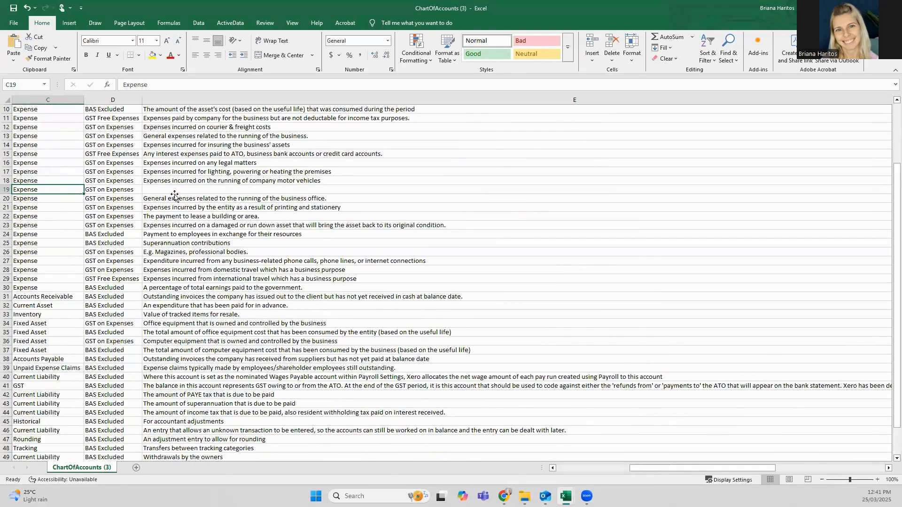
key(Tab)
key(Tab)
text(Fuel expense)
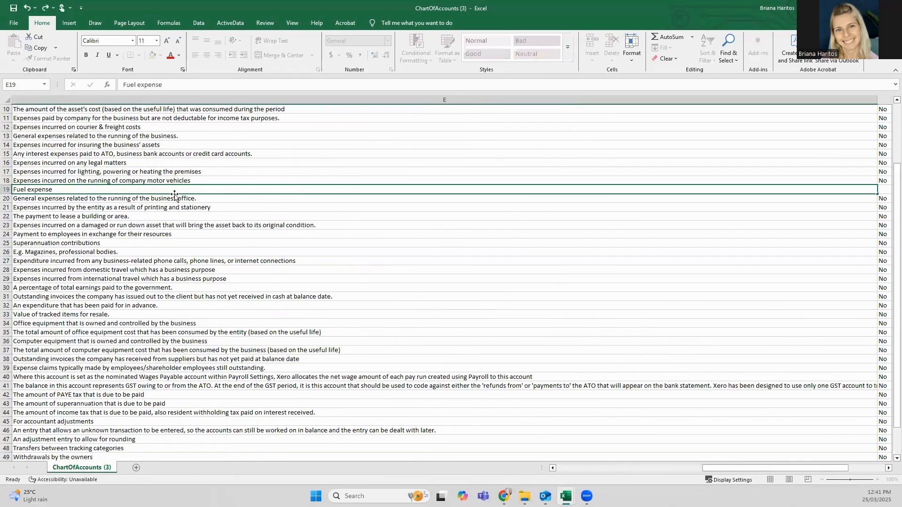
key(Return)
Step: Enter No for Dashboard, Expense Claims and Enable Payments in the Motor Vehicle - Fuel row
key(Up)
key(Tab)
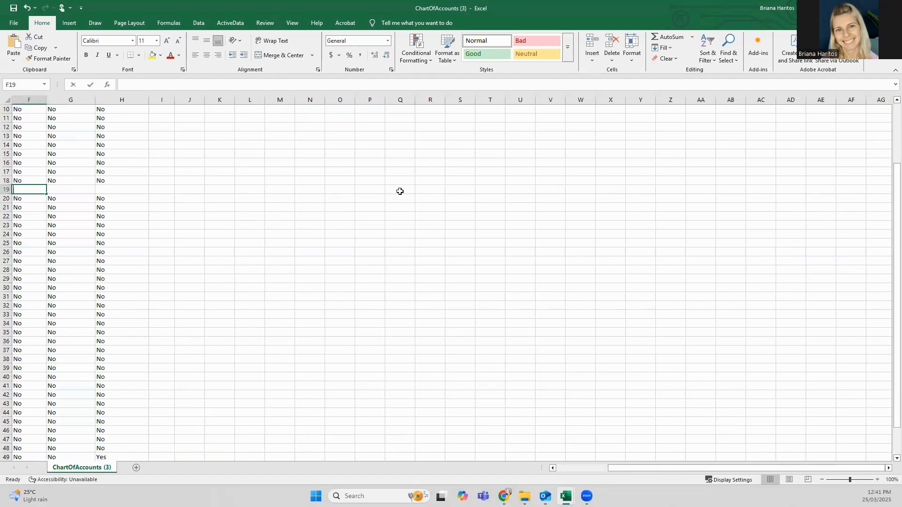
text(No)
key(Tab)
text(No)
key(Tab)
text(No)
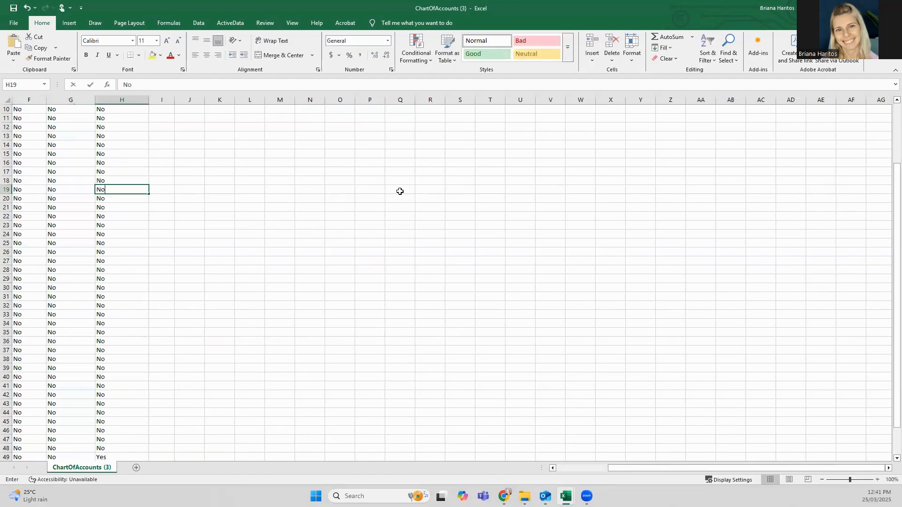
key(Return)
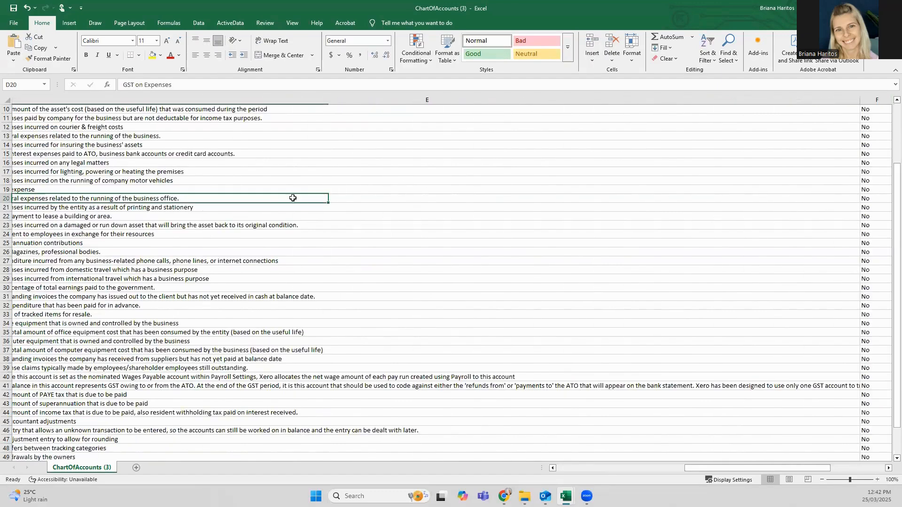
Step: Insert a row above Insurance and enter code 430 with the name Materials
key(Left)
key(Left)
key(Left)
key(Up)
scroll(61, 294, up, 3)
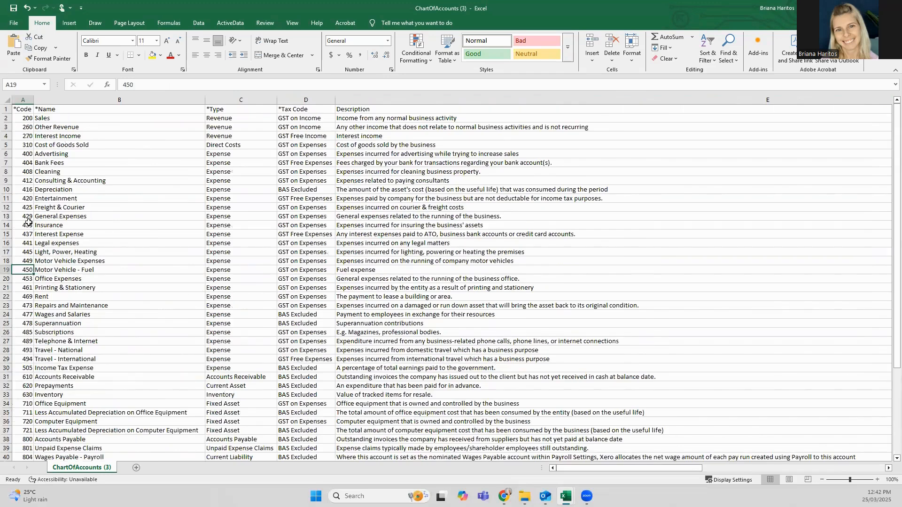
right_click(6, 225)
click(28, 308)
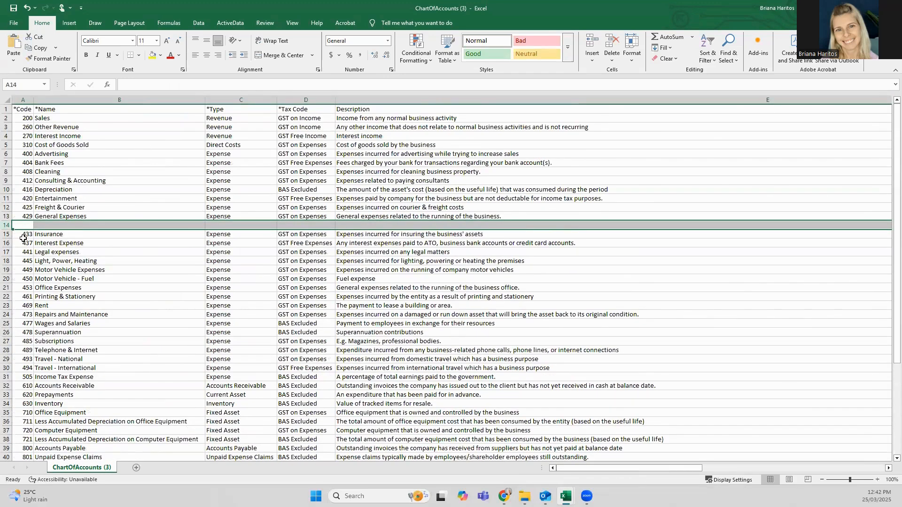
key(Left)
text(430)
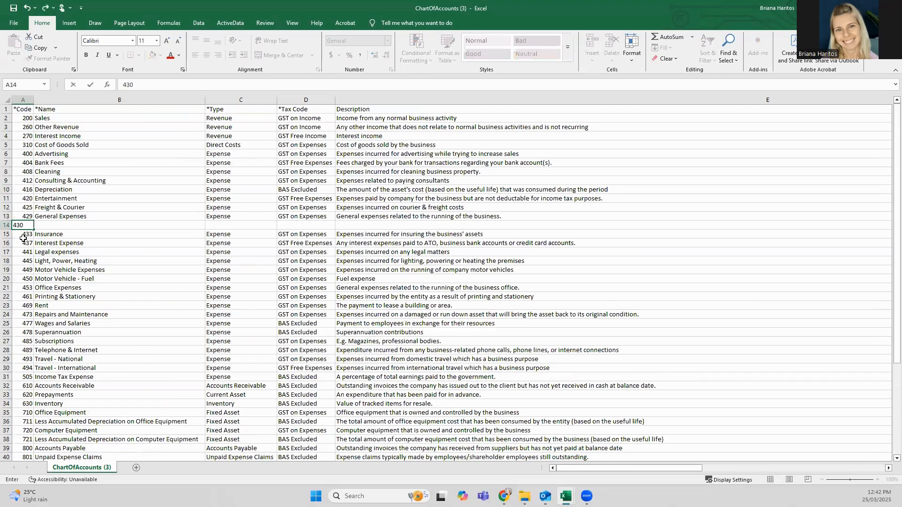
key(Tab)
text(m)
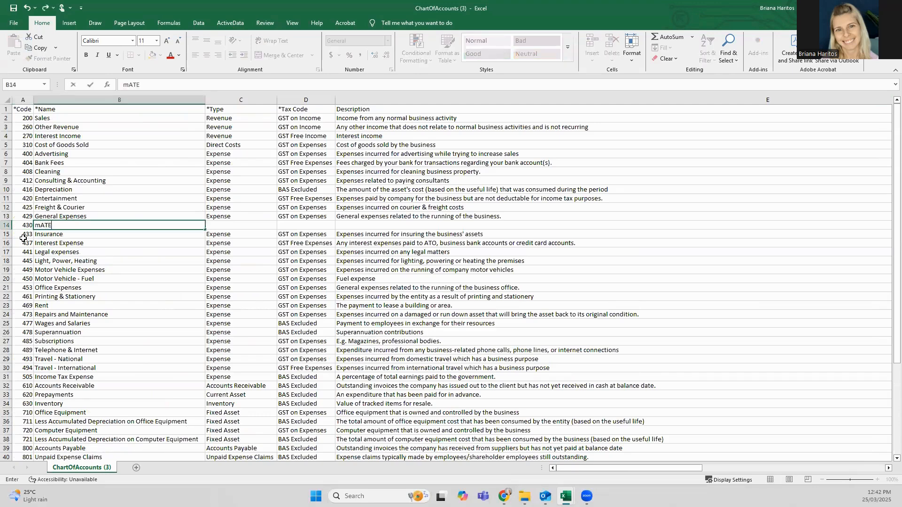
key(BackSpace)
text(Materials)
Step: Fill in the Materials row with type Expense, tax code GST on Expenses and description Building materials
key(Tab)
text(Expense)
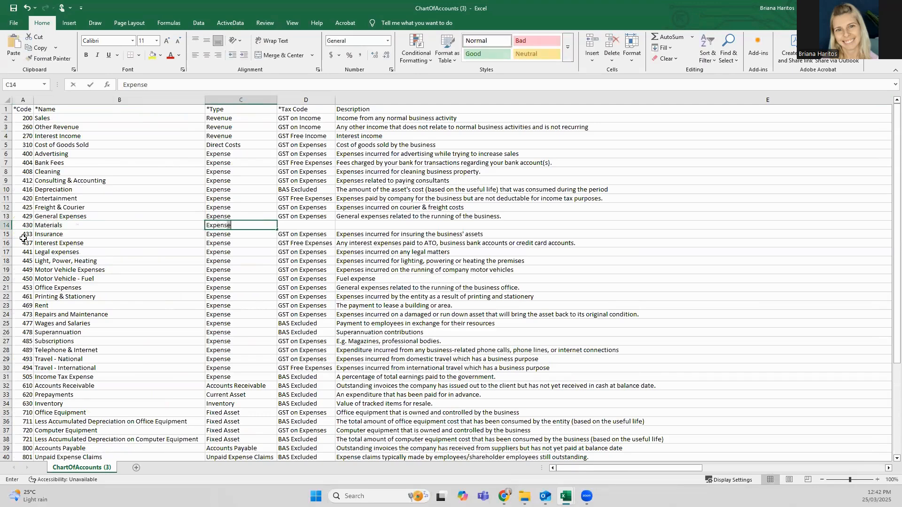
key(Tab)
text(GST on expenses)
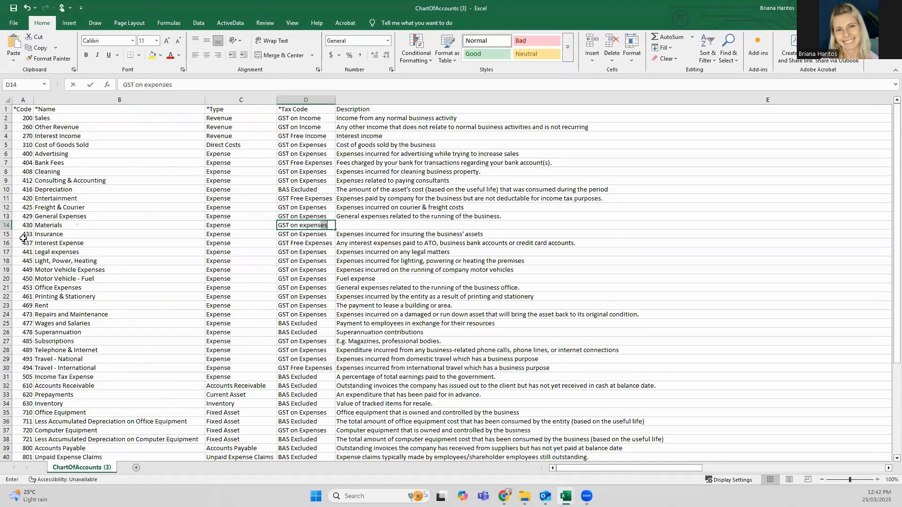
key(Tab)
text(B)
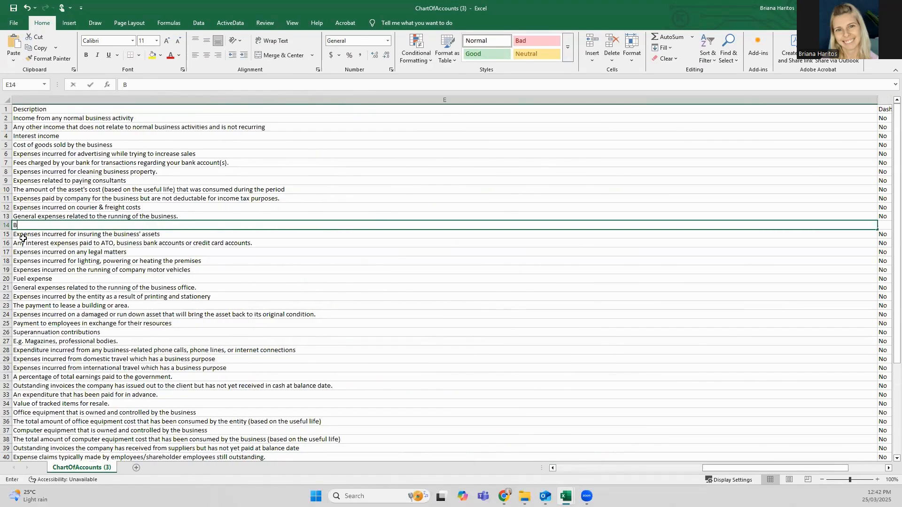
text(uilding materials)
Step: Enter No for Dashboard, Expense Claims and Enable Payments in the Materials row
key(Tab)
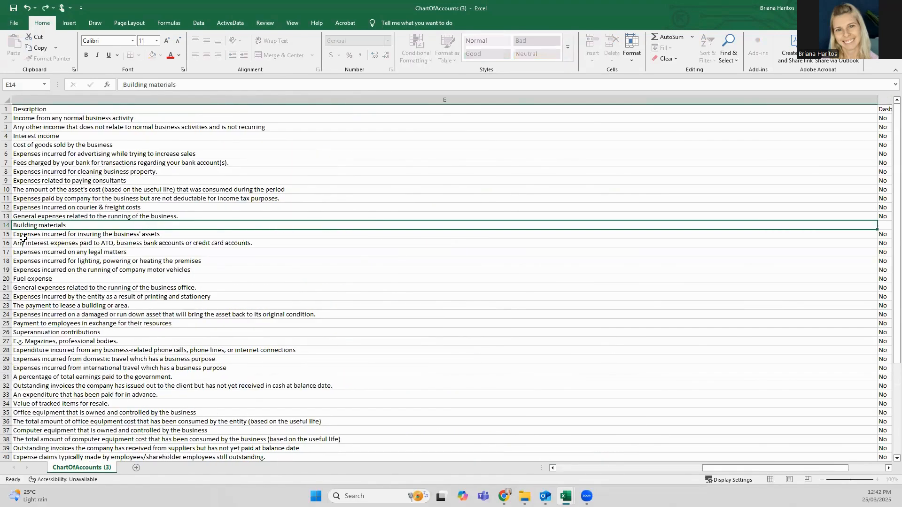
text(No)
key(Tab)
text(No)
key(Tab)
text(No')
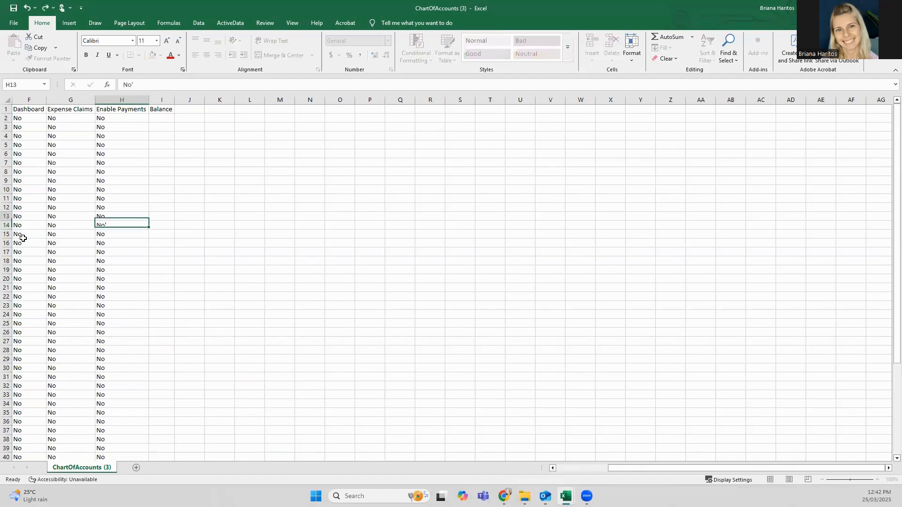
key(ctrl+Return)
click(148, 84)
key(BackSpace)
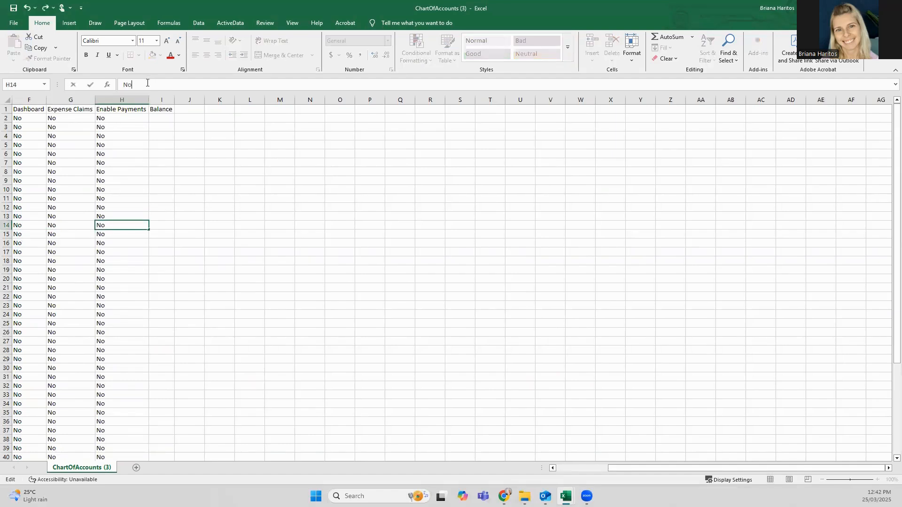
key(Return)
Step: Return to the start of the Materials row and switch from Excel to Xero's Import your Chart of Accounts page
key(Up)
key(Left)
key(Left)
key(Left)
key(Left)
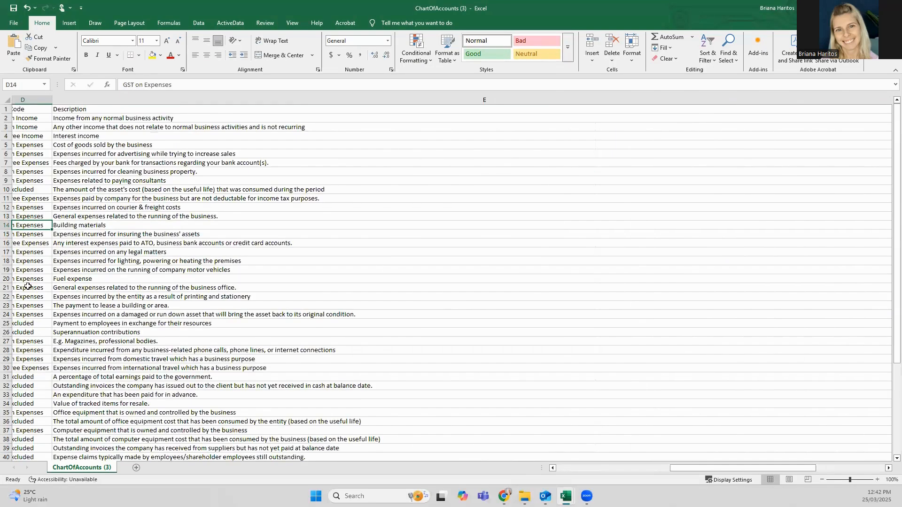
key(Left)
key(Left)
key(Left)
key(Right)
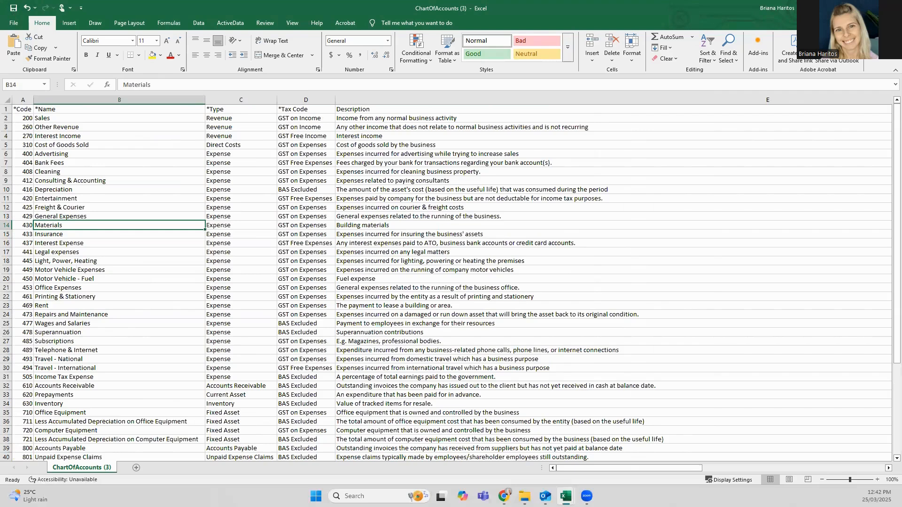
click(848, 8)
click(849, 8)
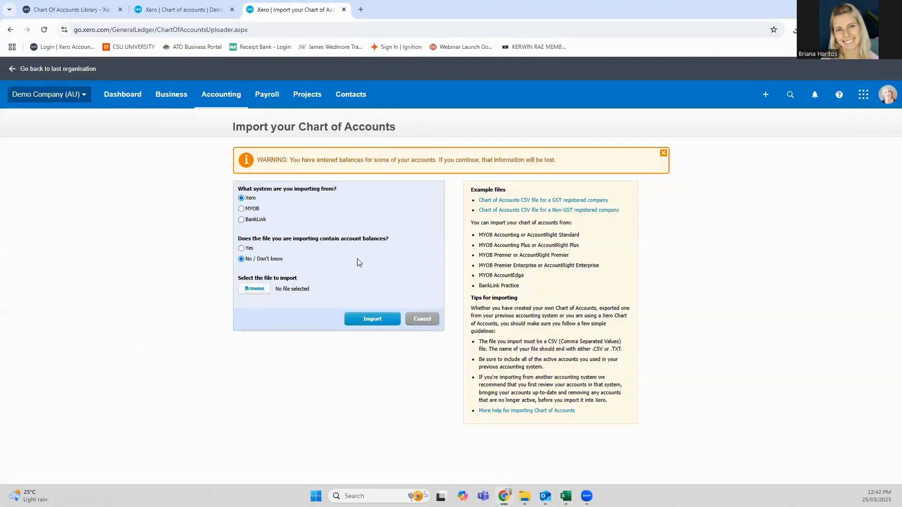
Step: Open the file selection for the chart of accounts import, and return to the Chart of accounts page without importing
click(253, 289)
click(407, 229)
click(216, 97)
click(158, 11)
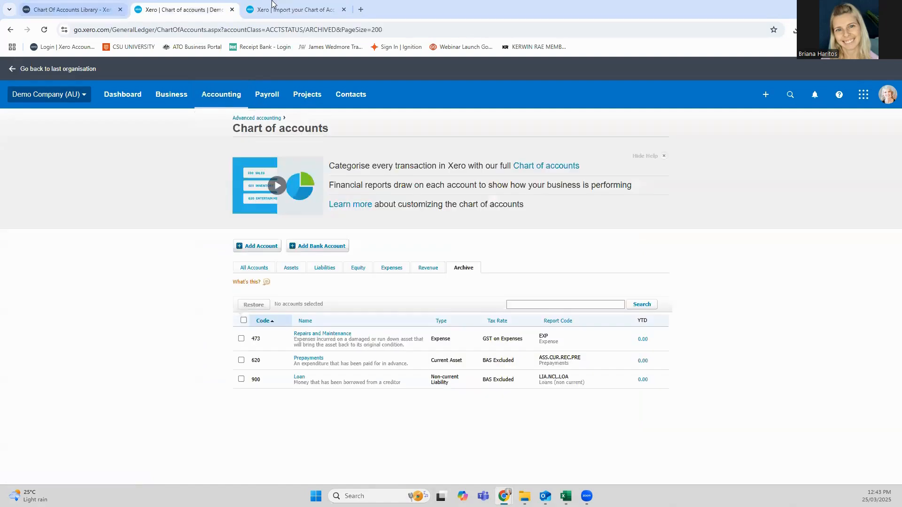
Step: Open the Chart of accounts library in Xero HQ and examine the list of templates provided by Xero
click(271, 7)
click(57, 5)
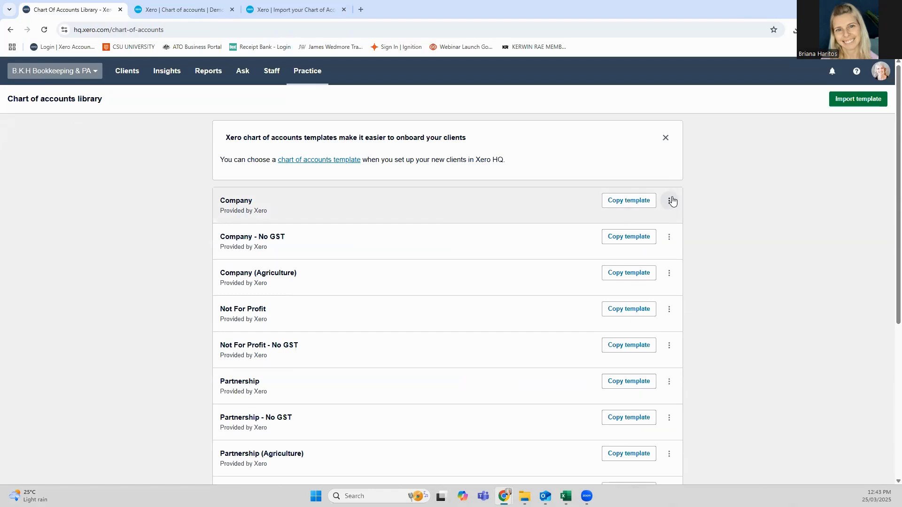
scroll(329, 286, down, 3)
scroll(287, 296, up, 3)
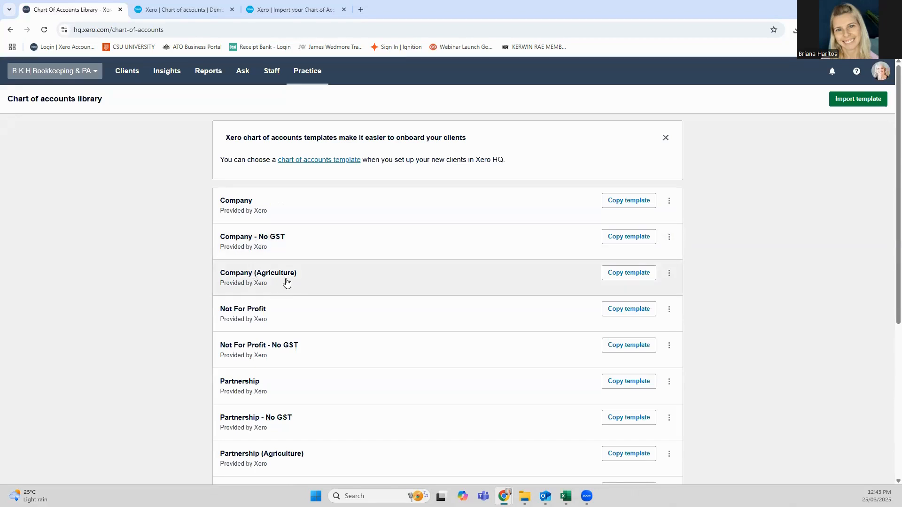
scroll(287, 282, down, 1)
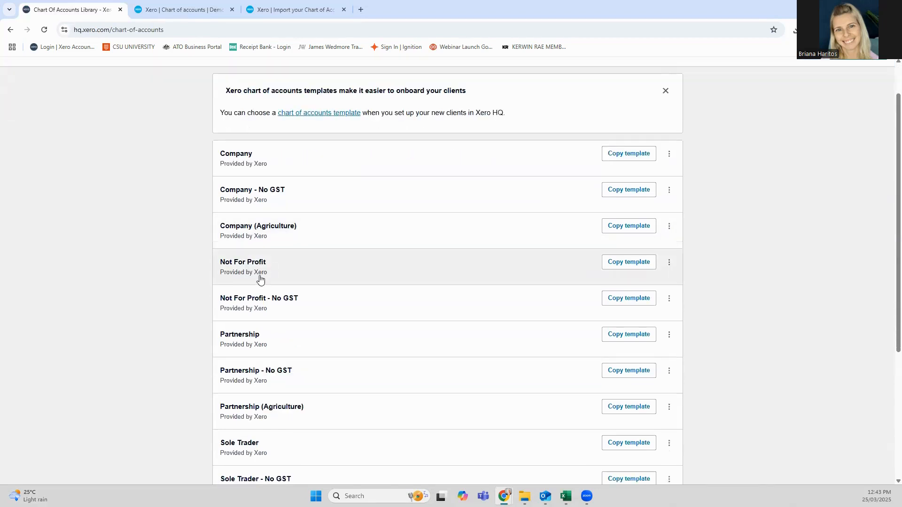
scroll(259, 273, down, 2)
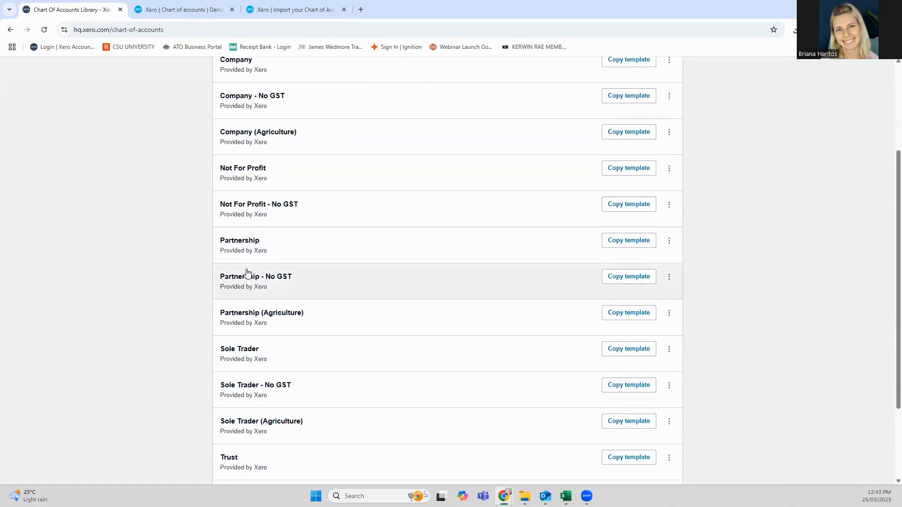
scroll(224, 306, down, 3)
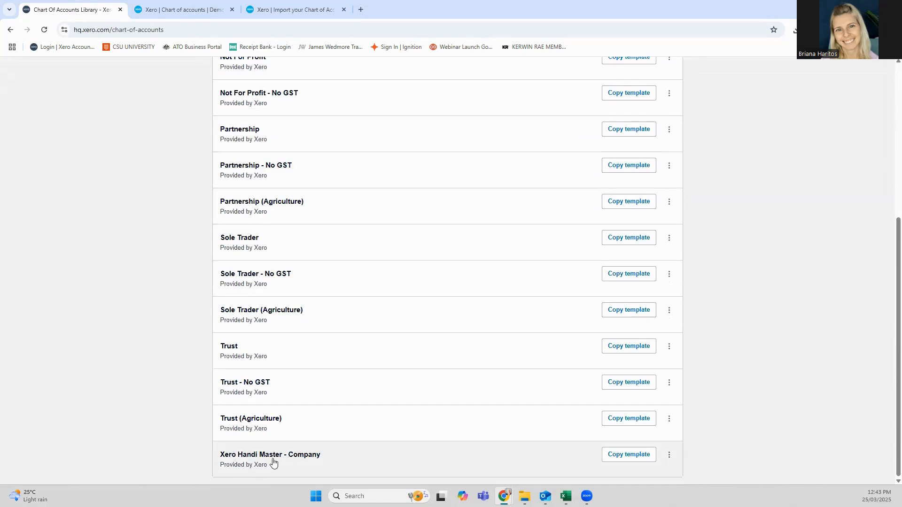
scroll(274, 463, up, 7)
scroll(274, 463, down, 7)
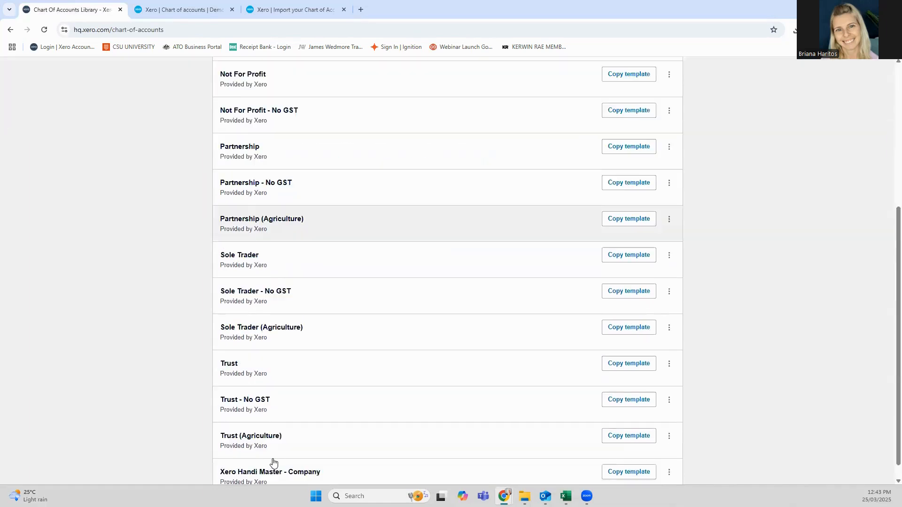
scroll(274, 463, up, 7)
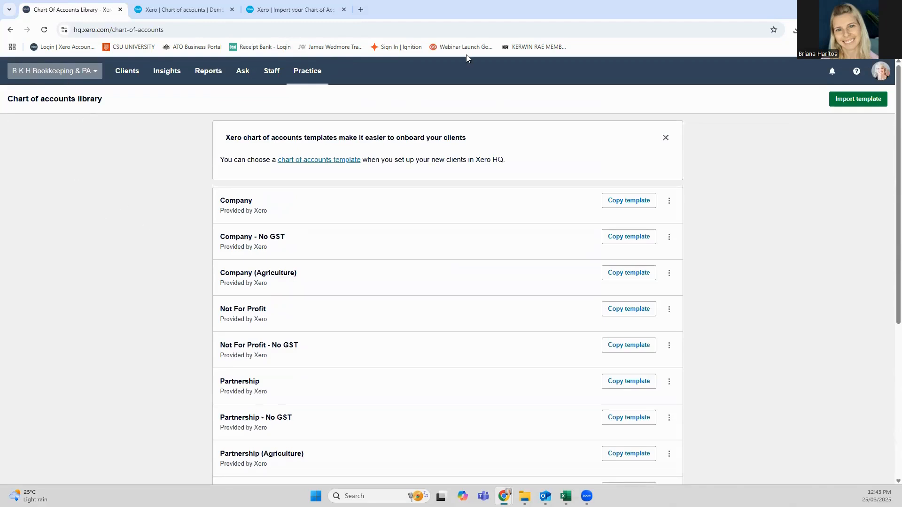
scroll(652, 364, down, 5)
scroll(662, 383, down, 1)
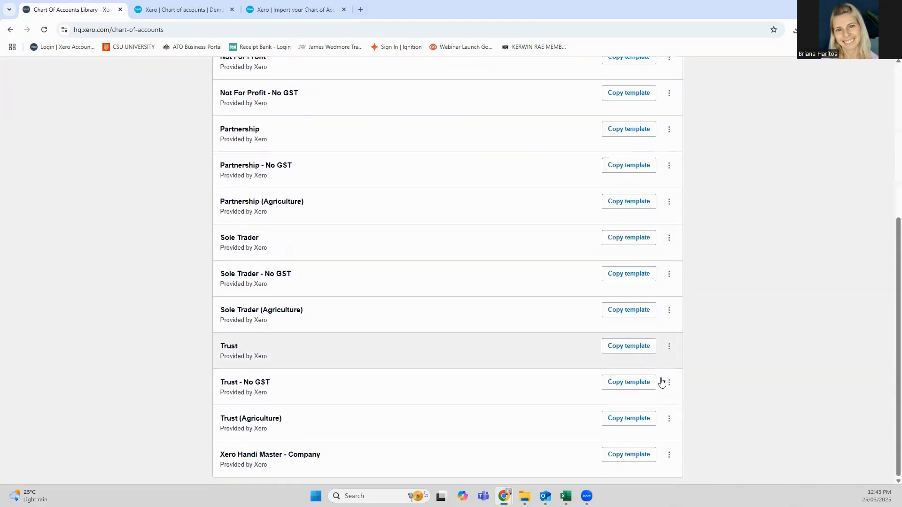